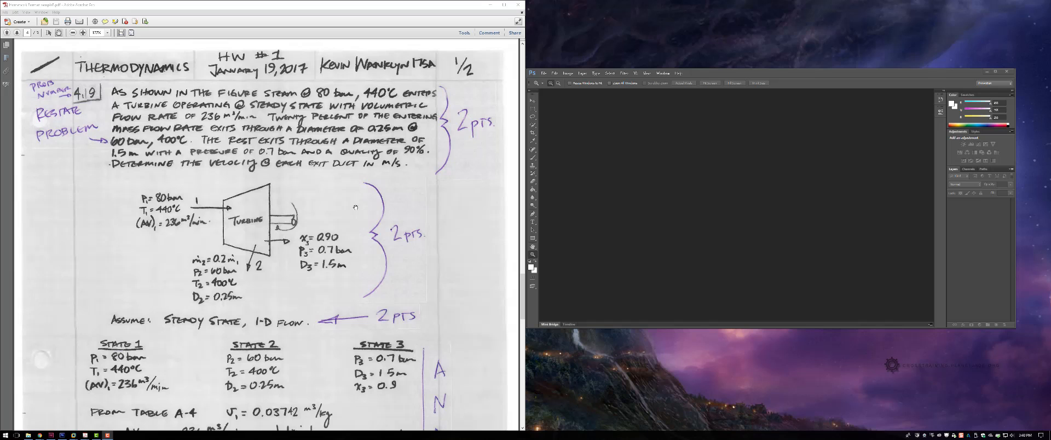
Step: Scroll through the first page of the thermodynamics homework to review the restated problem, turbine diagram and state table
left_click_drag(356, 205, 355, 230)
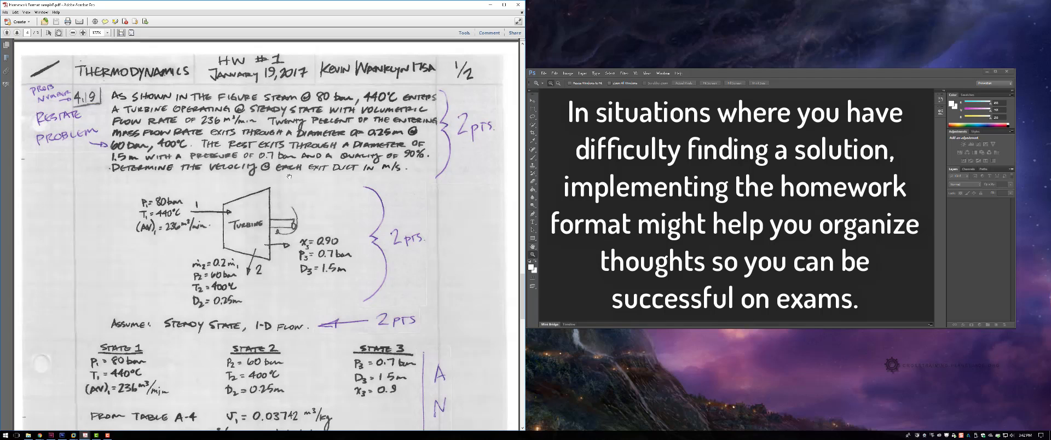
scroll(286, 174, "down", 1)
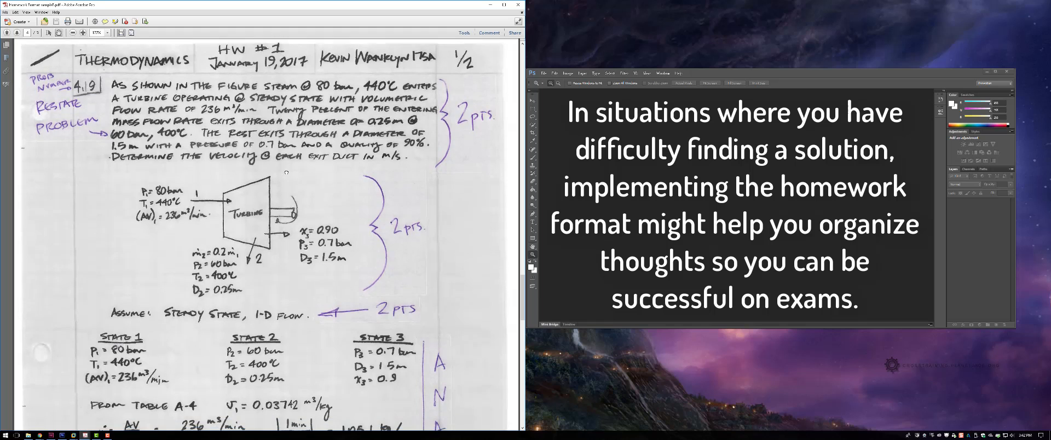
scroll(263, 236, "down", 4)
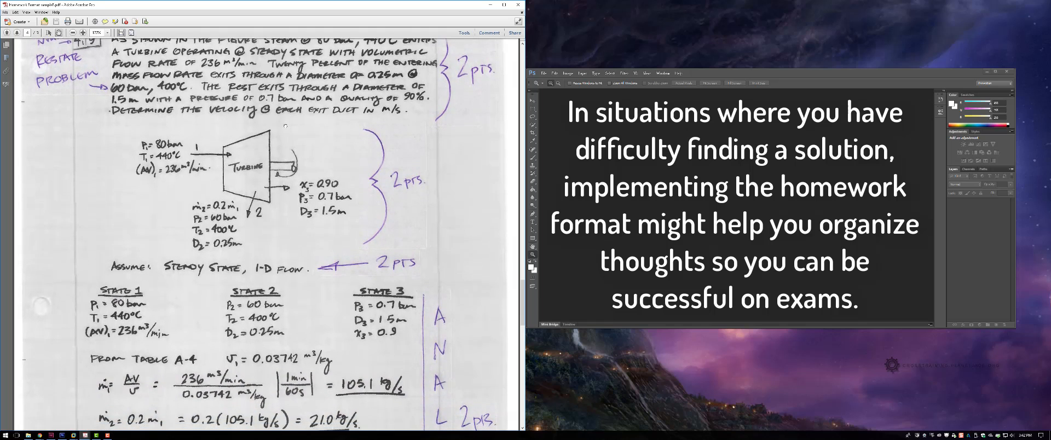
scroll(263, 235, "down", 1)
scroll(263, 236, "down", 2)
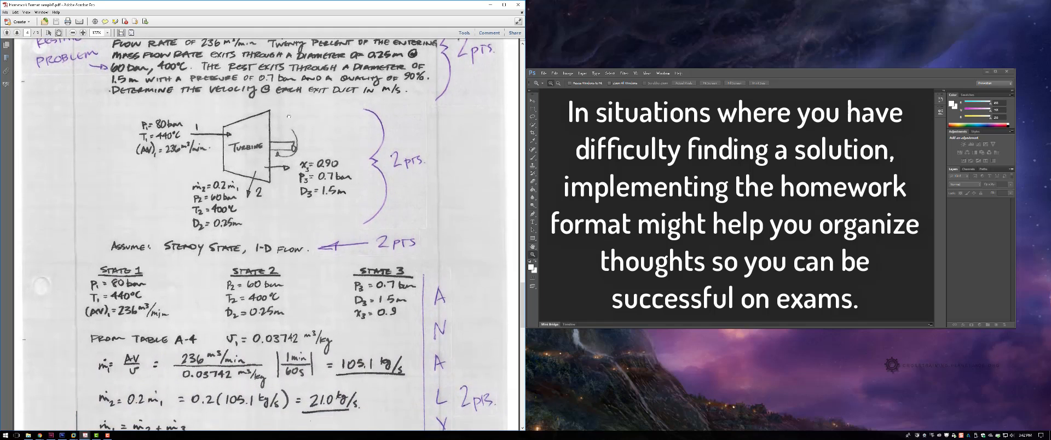
scroll(263, 236, "up", 4)
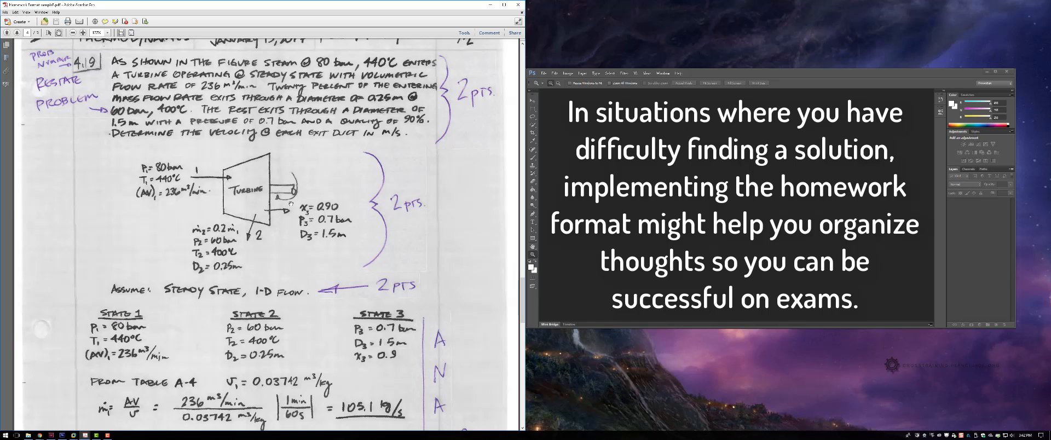
scroll(283, 217, "up", 2)
scroll(284, 234, "down", 1)
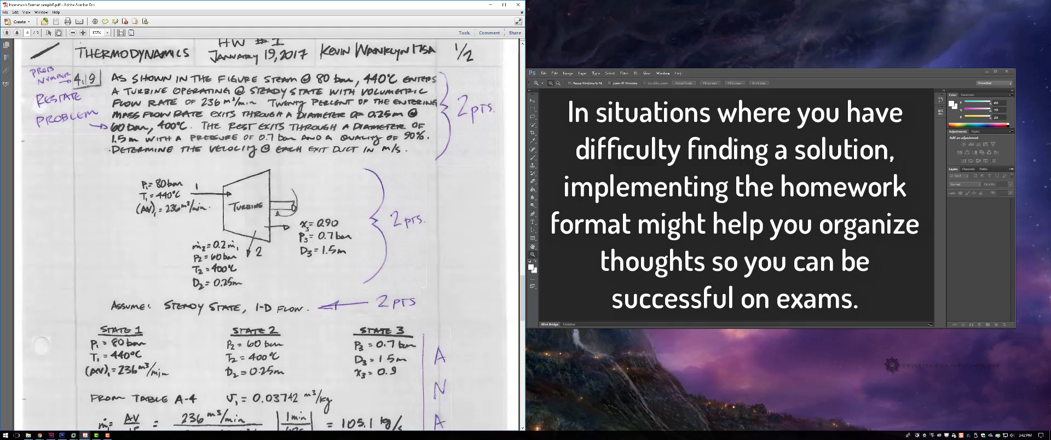
key("F10")
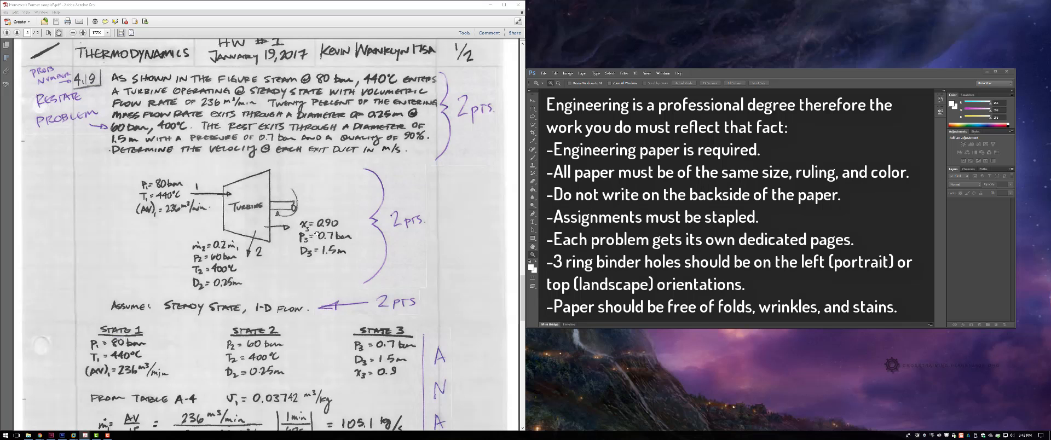
Step: Scroll down to the second page to examine the state 3 calculations, boxed conclusion and grading notes
scroll(305, 253, "down", 12)
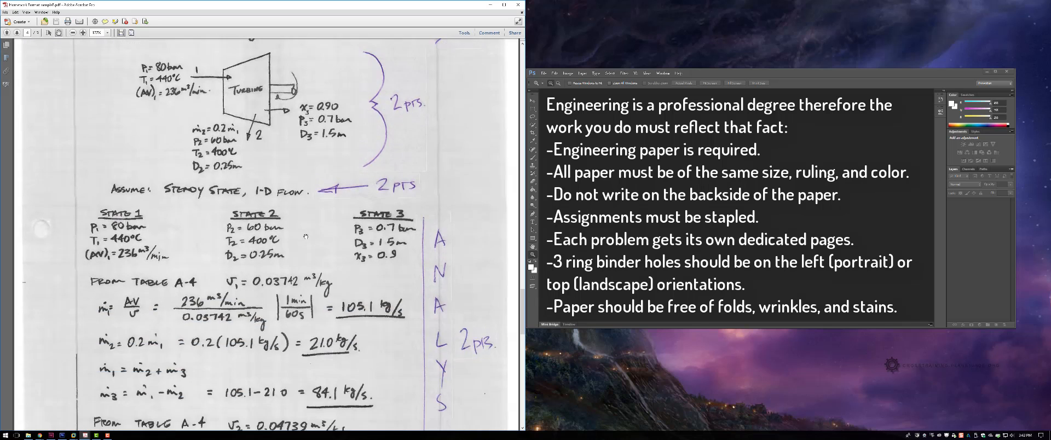
scroll(306, 236, "down", 20)
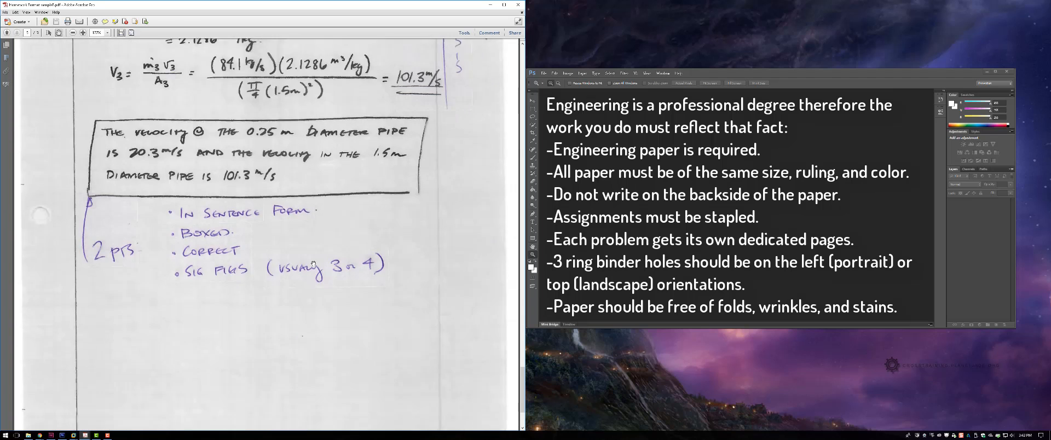
scroll(314, 265, "up", 3)
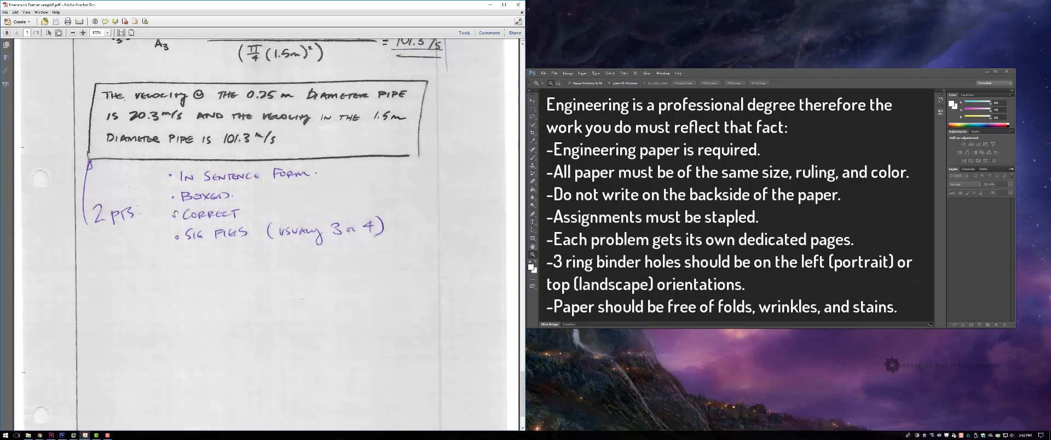
scroll(218, 304, "down", 4)
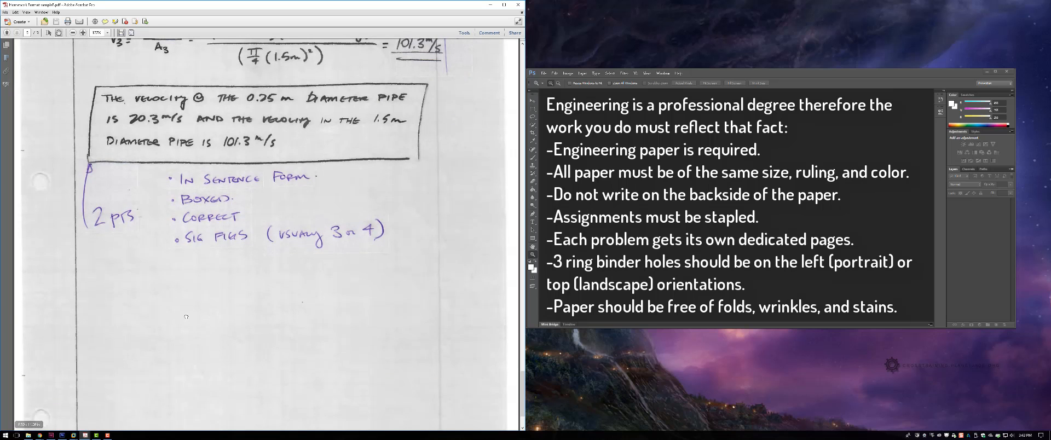
scroll(175, 313, "up", 9)
scroll(219, 323, "up", 4)
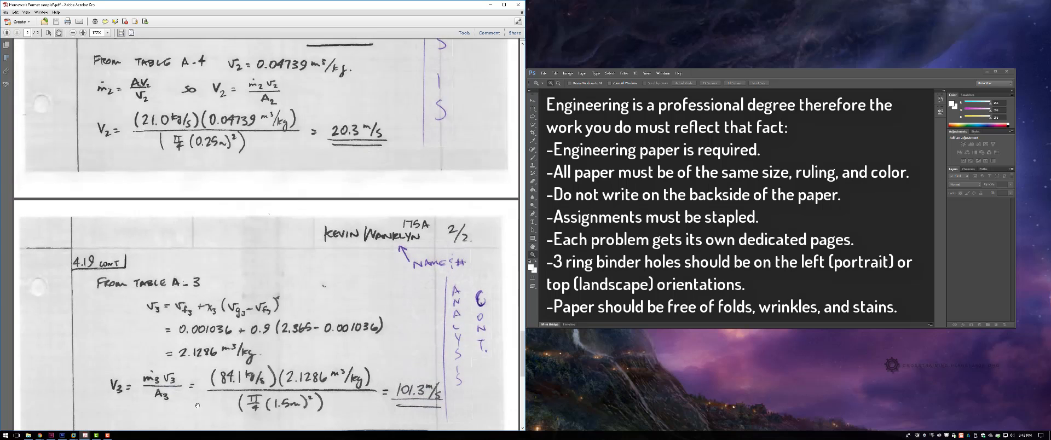
scroll(235, 315, "up", 5)
scroll(241, 274, "down", 7)
scroll(242, 269, "down", 3)
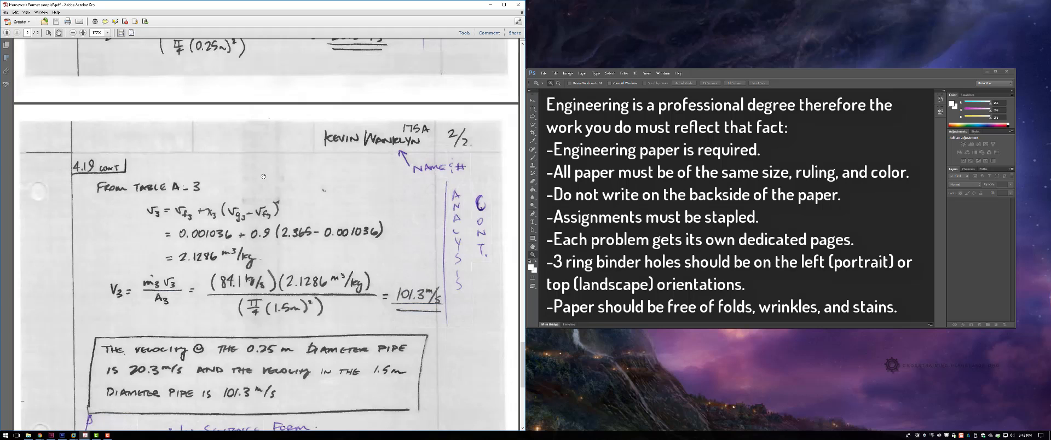
scroll(257, 238, "down", 5)
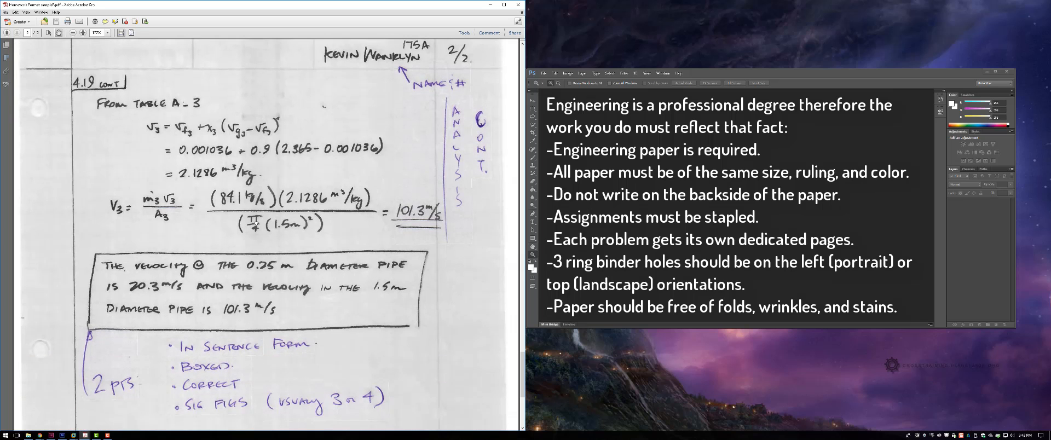
scroll(261, 239, "down", 4)
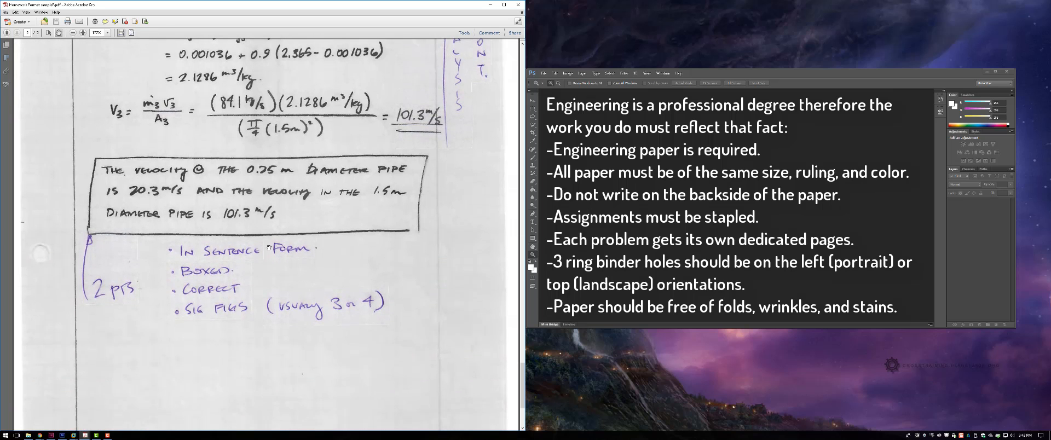
scroll(277, 196, "down", 3)
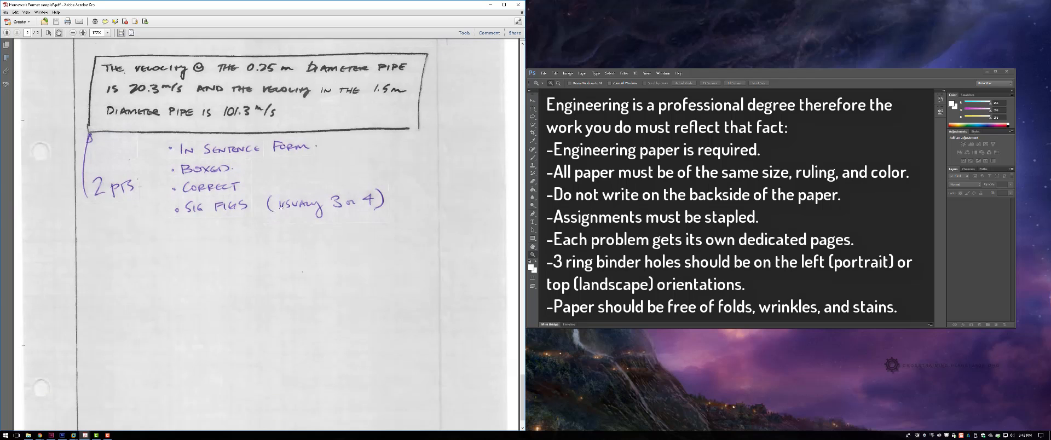
Step: Scroll back up through the analysis section to the top of the homework's first page
scroll(285, 363, "up", 7)
scroll(285, 363, "up", 7)
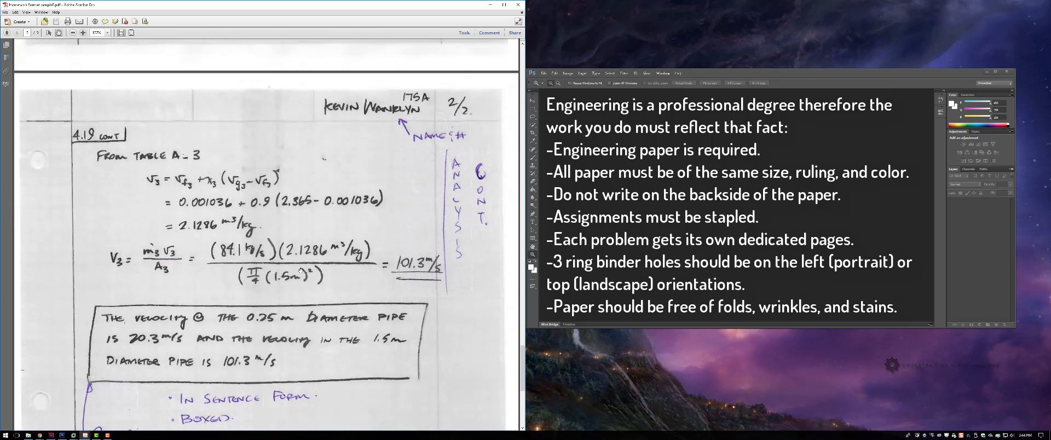
scroll(299, 320, "up", 3)
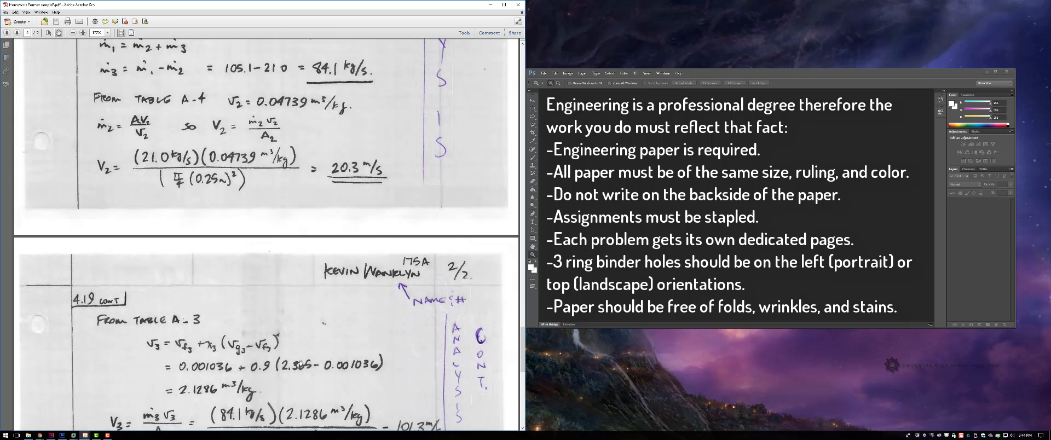
scroll(300, 363, "up", 1)
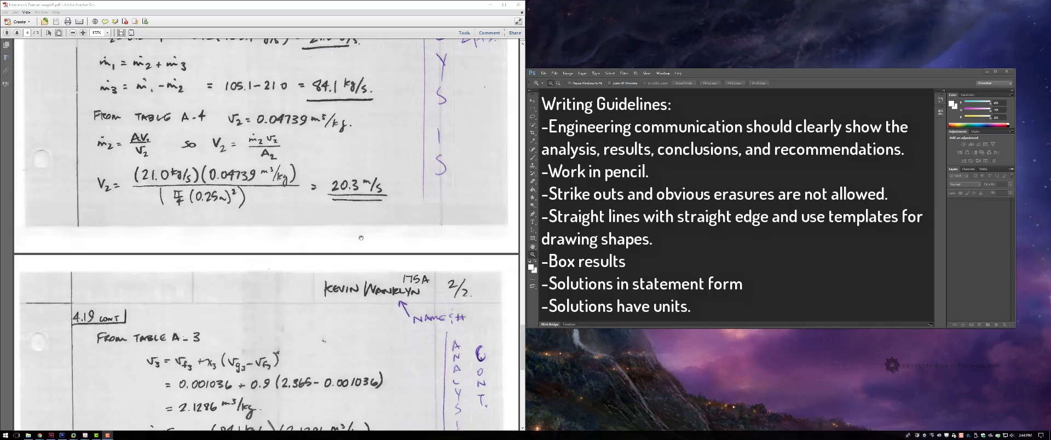
scroll(360, 238, "up", 5)
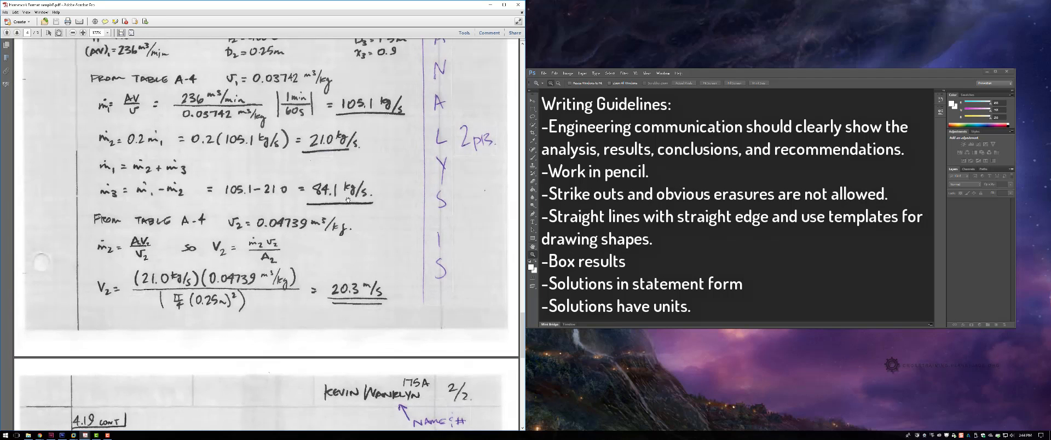
scroll(347, 290, "up", 2)
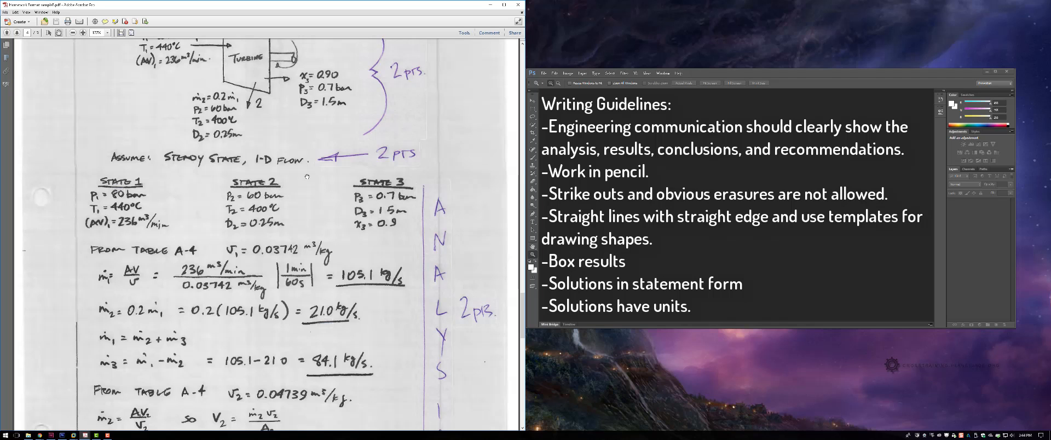
scroll(307, 177, "up", 3)
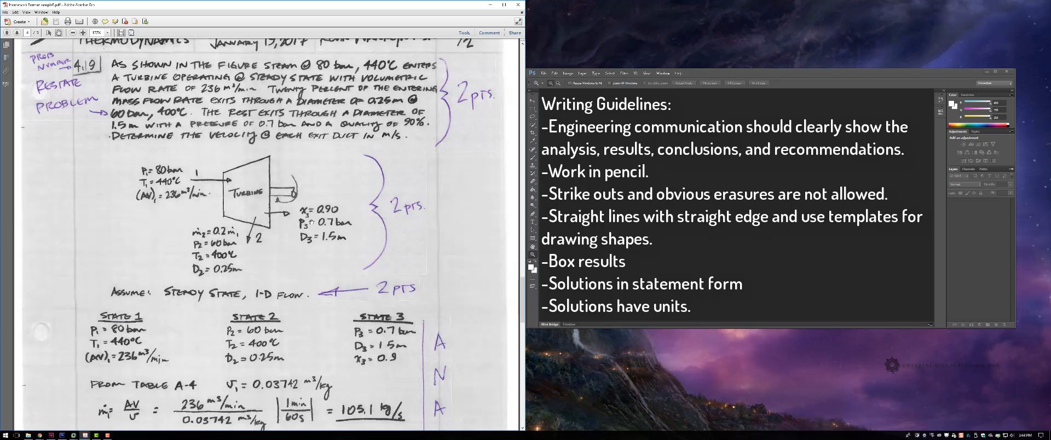
scroll(311, 221, "up", 1)
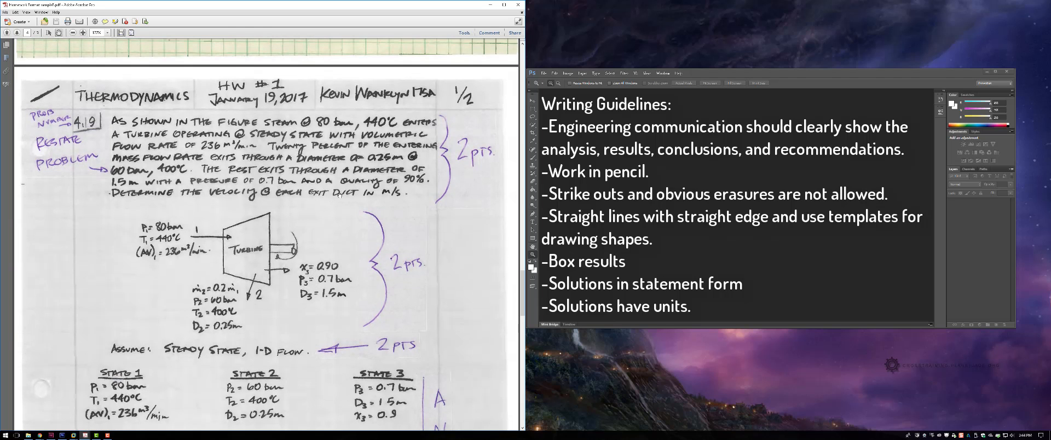
scroll(339, 194, "down", 2)
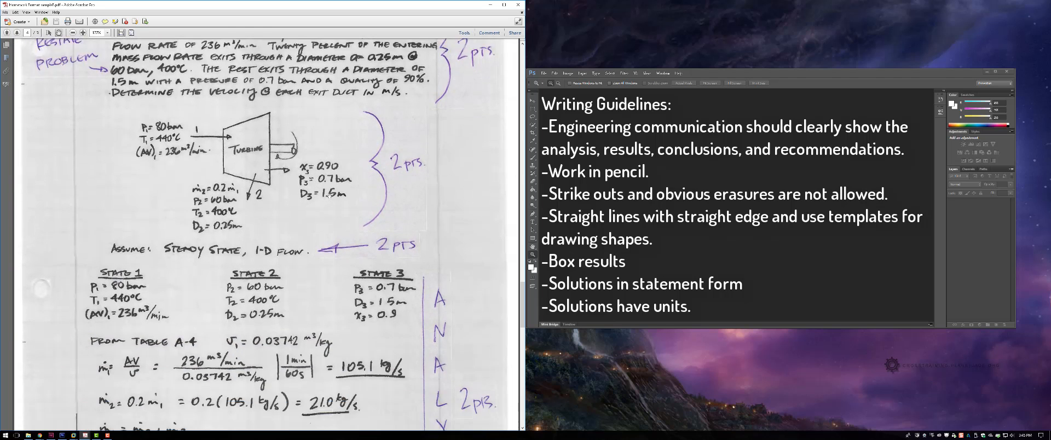
scroll(329, 194, "down", 4)
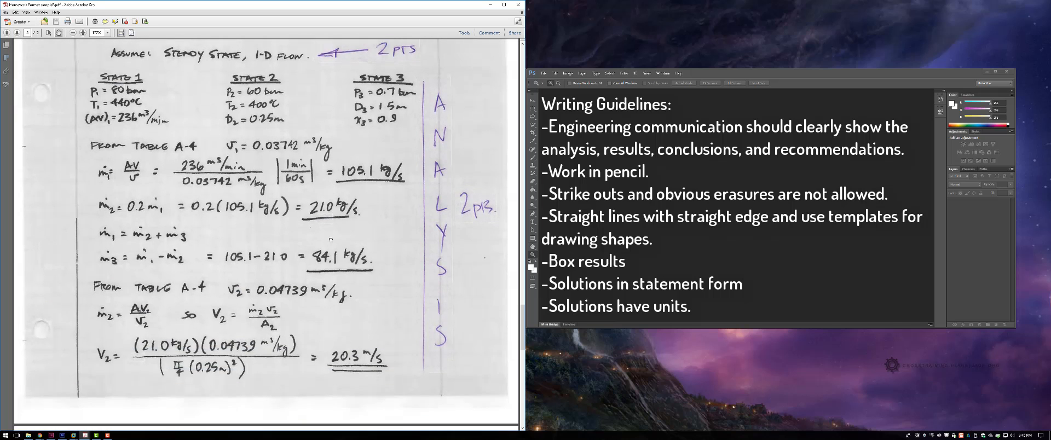
scroll(331, 239, "down", 1)
scroll(344, 268, "up", 5)
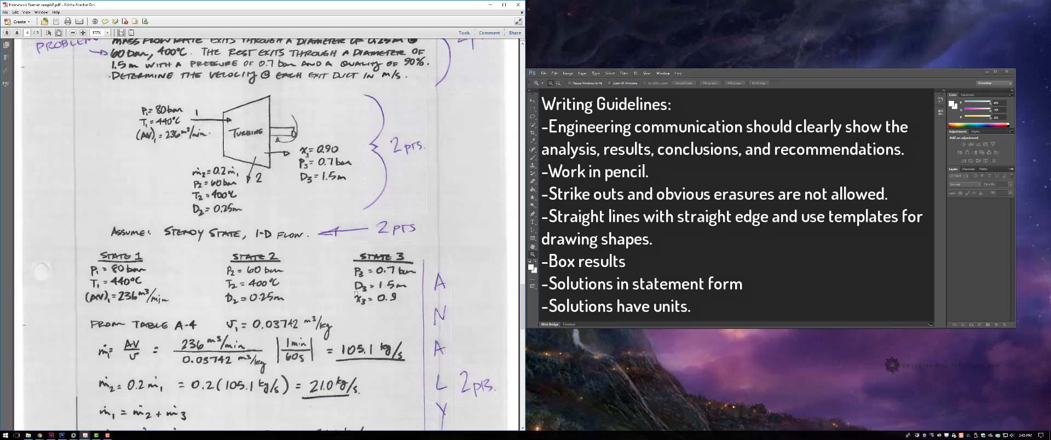
scroll(356, 294, "up", 1)
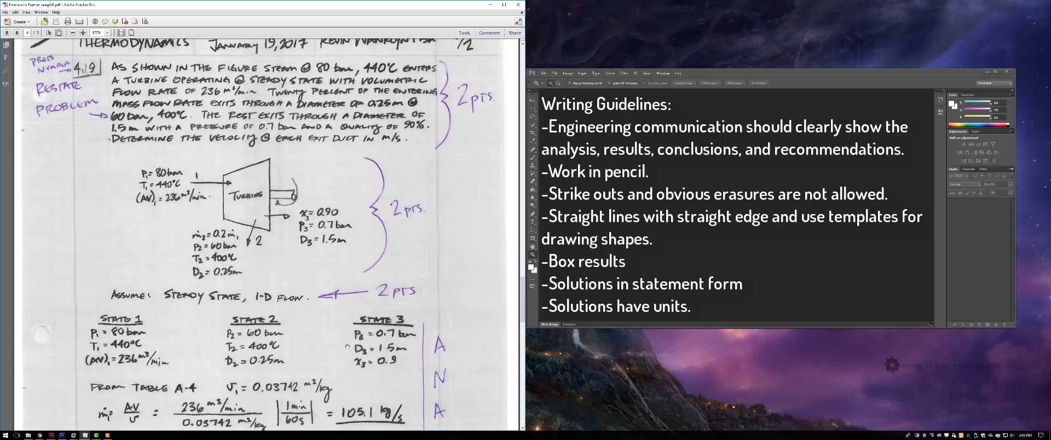
Step: Scroll through the analysis and boxed answer again, then return to the homework's header and problem statement
left_click_drag(347, 360, 359, 182)
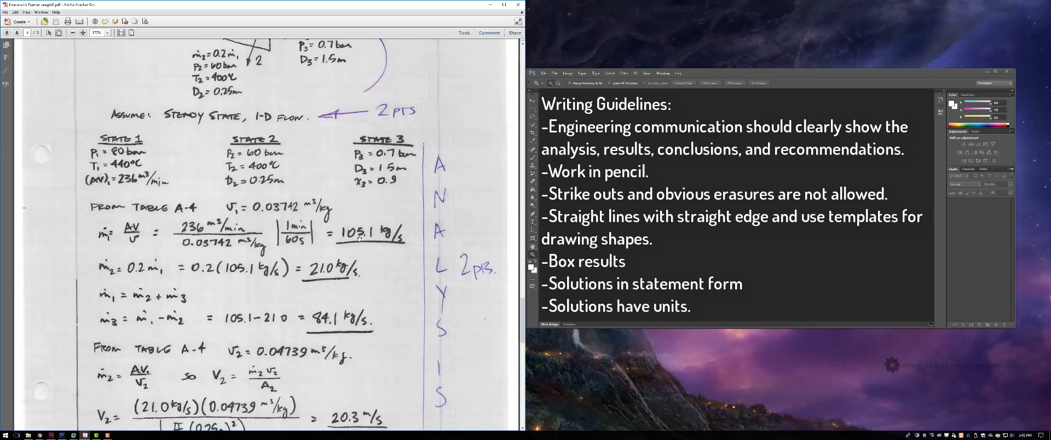
left_click_drag(358, 238, 357, 169)
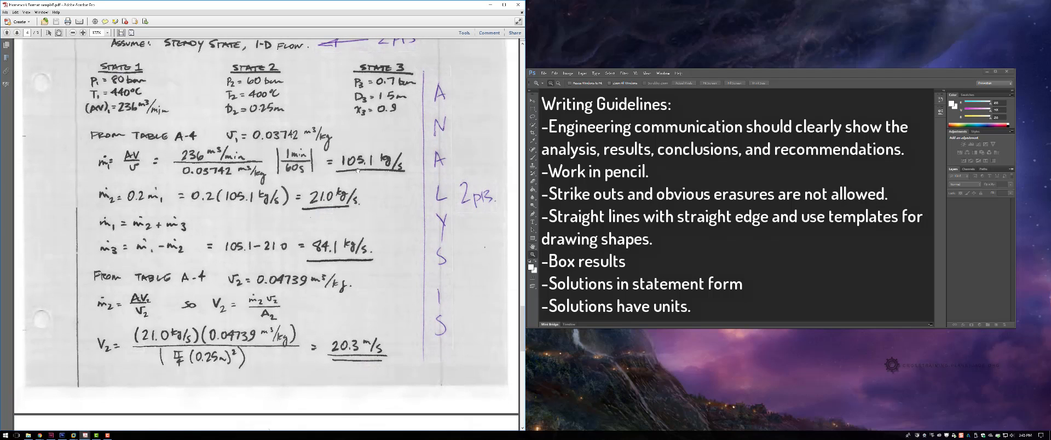
scroll(341, 163, "down", 9)
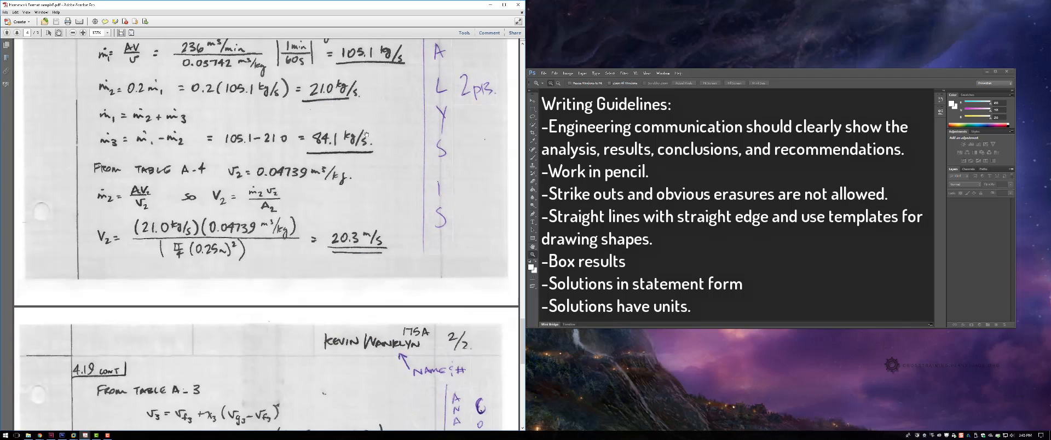
scroll(341, 163, "down", 4)
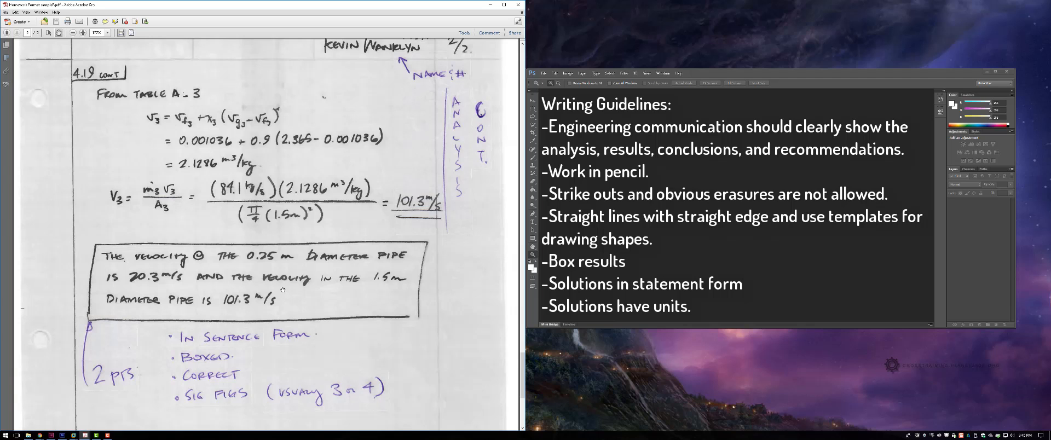
scroll(217, 290, "down", 3)
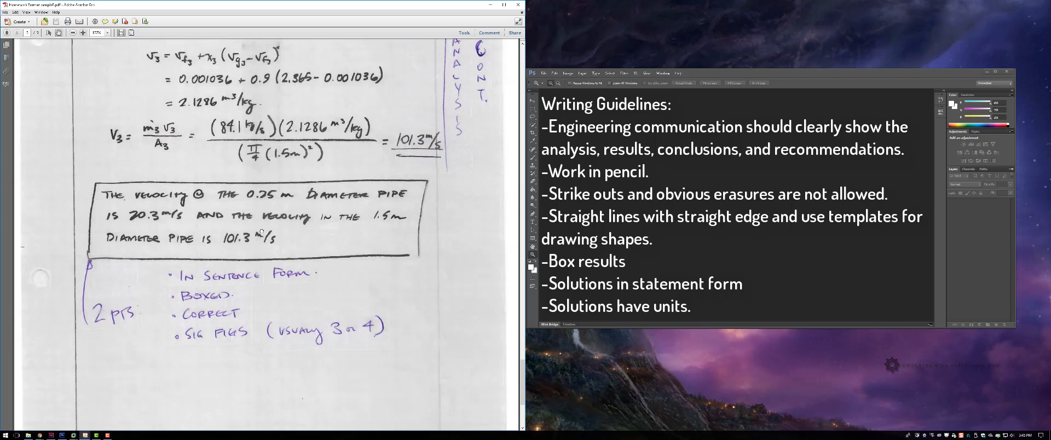
scroll(261, 232, "up", 10)
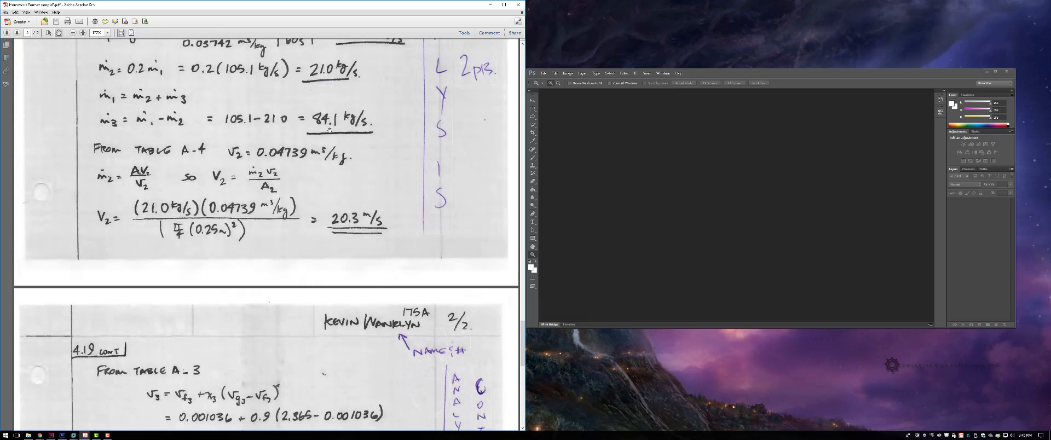
scroll(330, 130, "up", 11)
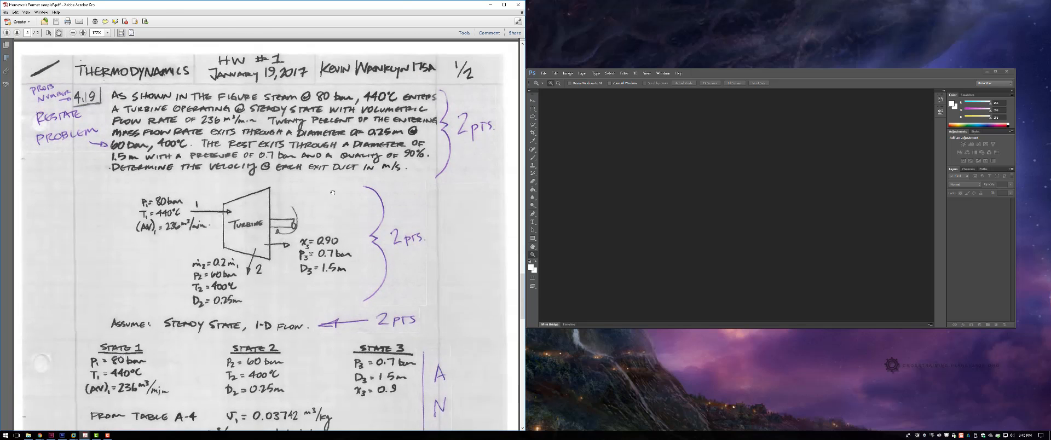
scroll(332, 192, "up", 2)
scroll(360, 133, "down", 2)
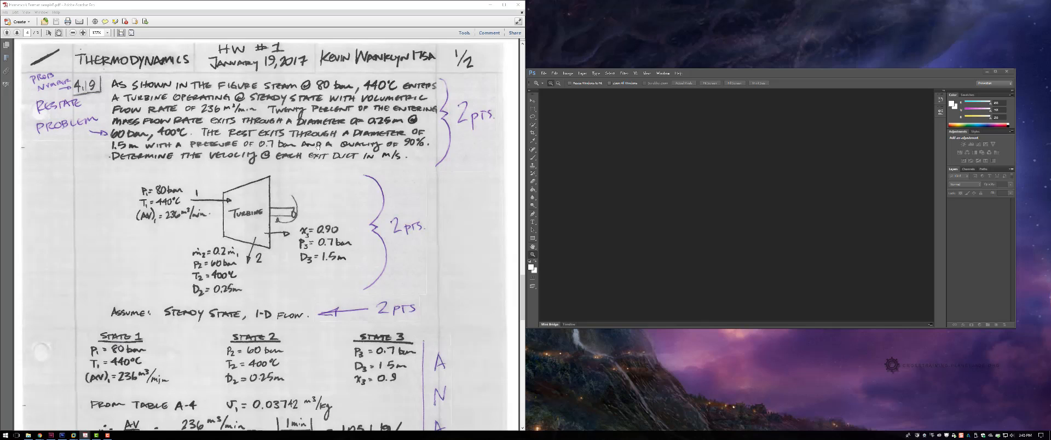
mouse_move(344, 148)
left_mouse_down()
mouse_move(335, 169)
mouse_move(326, 146)
left_mouse_up()
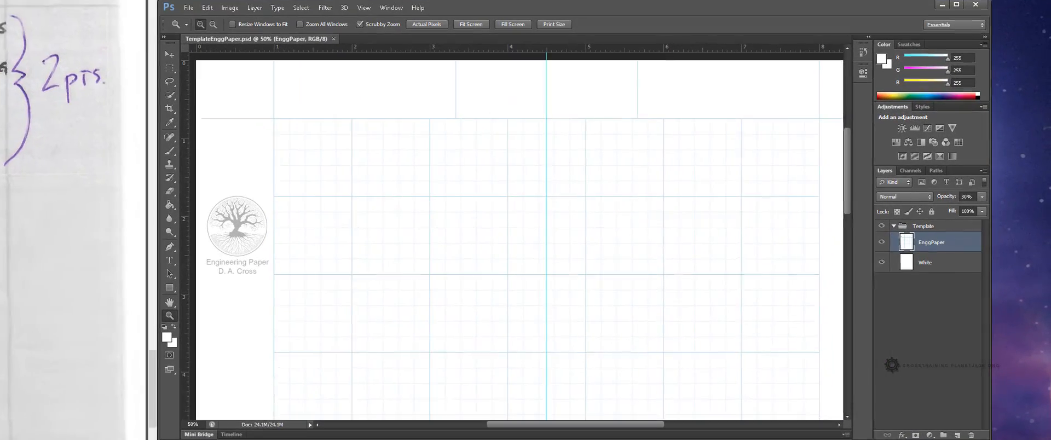
left_click(619, 279)
scroll(619, 279, "up", 1)
scroll(619, 280, "down", 1)
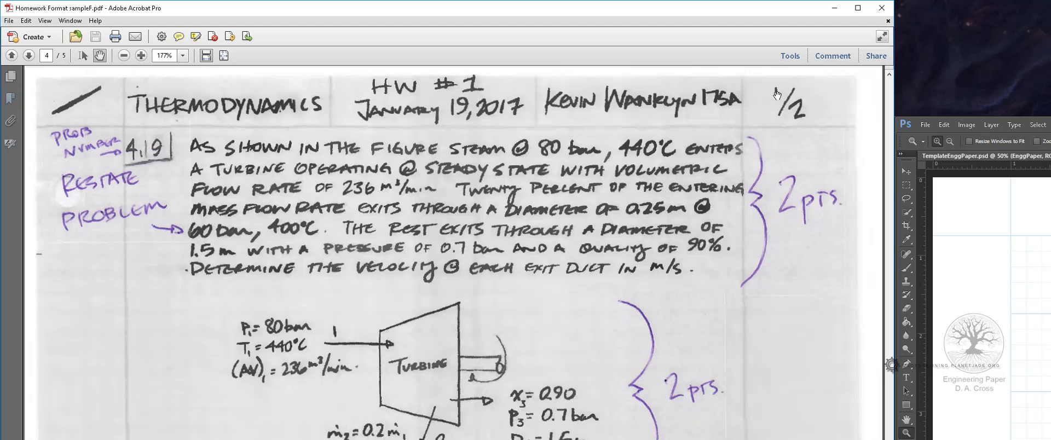
mouse_move(776, 95)
left_mouse_down()
mouse_move(767, 102)
mouse_move(788, 88)
mouse_move(796, 119)
left_mouse_up()
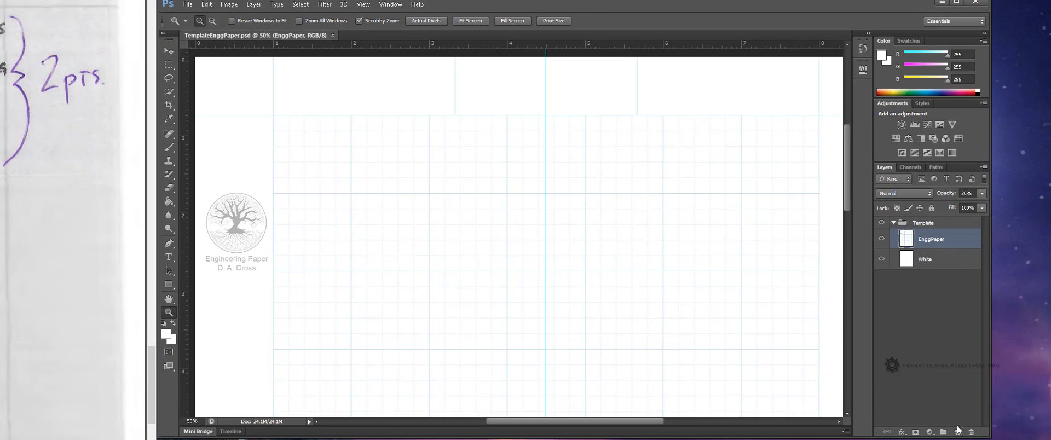
Step: Add five new empty layers to the Template group above the EnggPaper layer
left_click(957, 432)
left_click(957, 432)
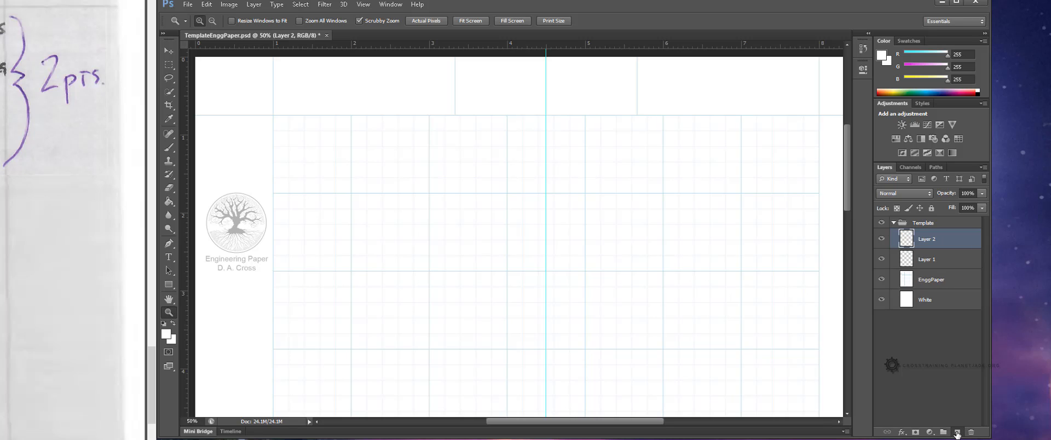
left_click(956, 432)
left_click(957, 432)
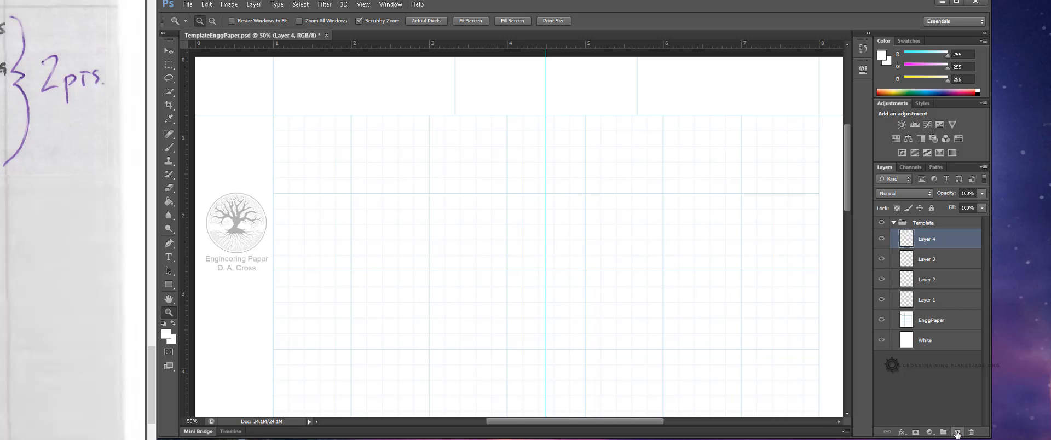
left_click(957, 431)
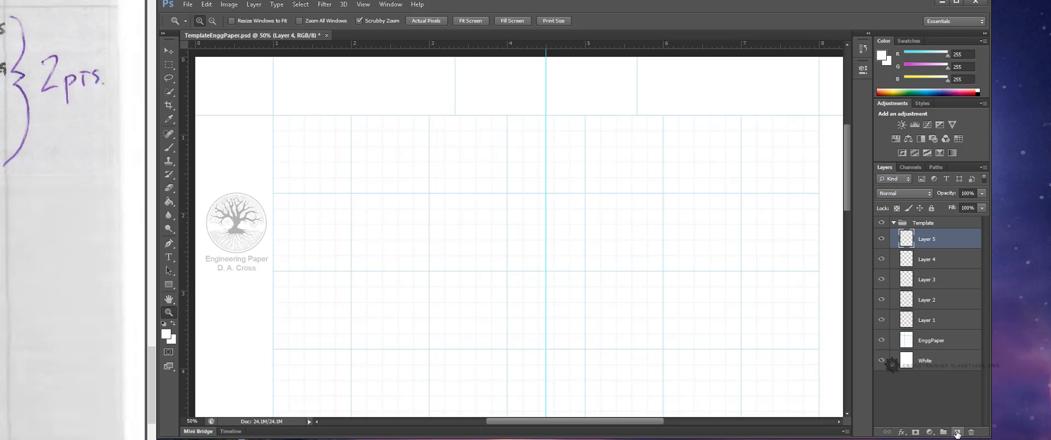
Step: Rename the bottom new layer to CourseName and the one above it to Due Date
left_click(925, 324)
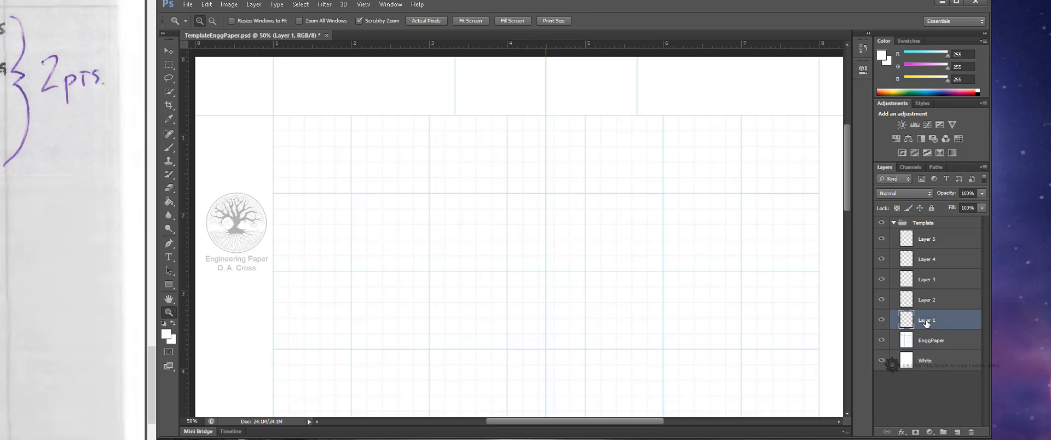
double_click(925, 322)
type("courseName")
key("Return")
left_click(927, 305)
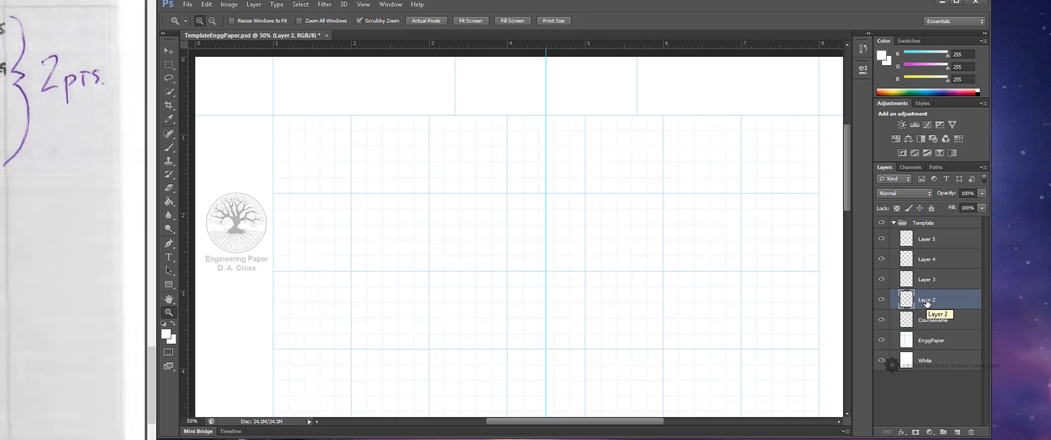
double_click(926, 300)
type("Due Date")
key("Return")
Step: Rename the next two layers up to HWNum and Name
left_click(927, 281)
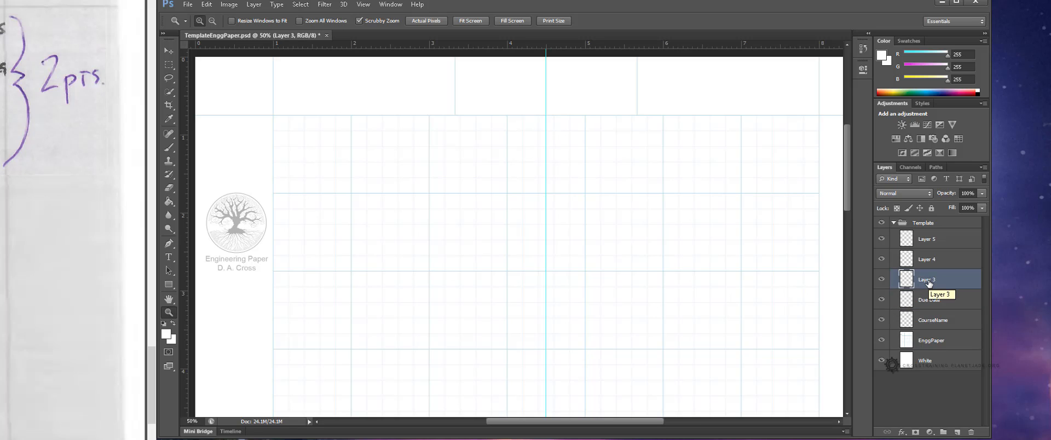
double_click(929, 280)
type("HWNum")
left_click(937, 262)
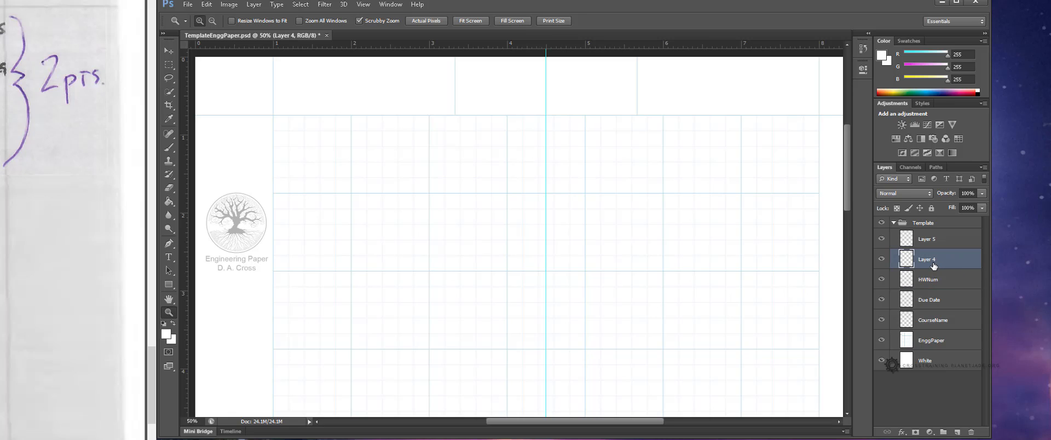
double_click(930, 259)
type("Name")
left_click(933, 241)
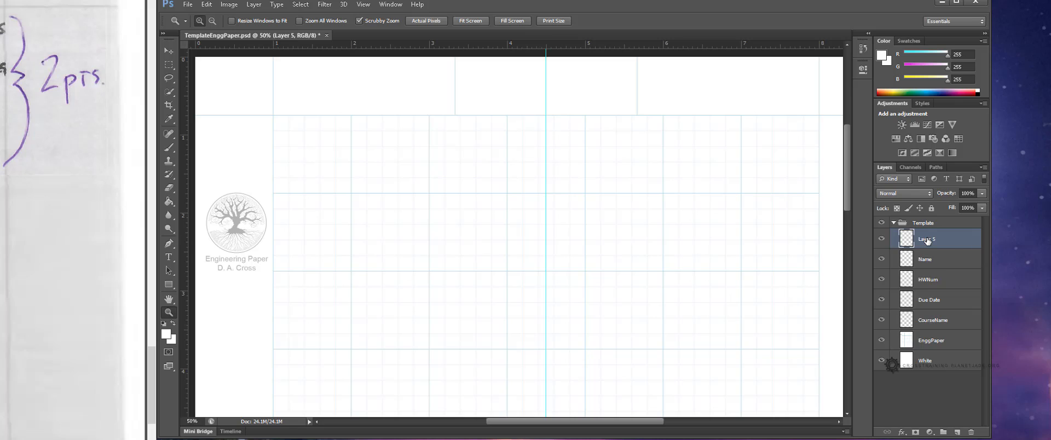
Step: Rename the topmost new layer in the Template group to ThermoNumber
double_click(927, 240)
type("ThermoNumber")
key("Return")
Step: Add a new layer at the top of the Template group and name it Total Page Number
left_click(958, 433)
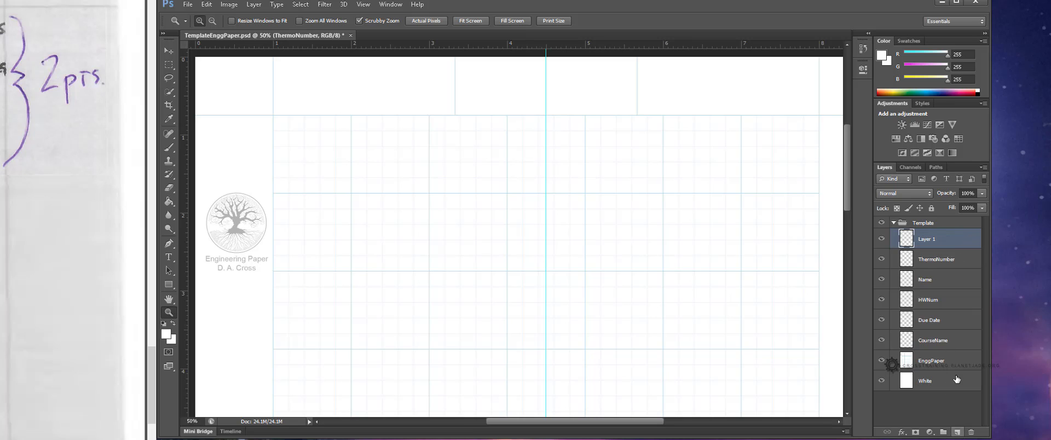
double_click(924, 239)
type("Total Page N")
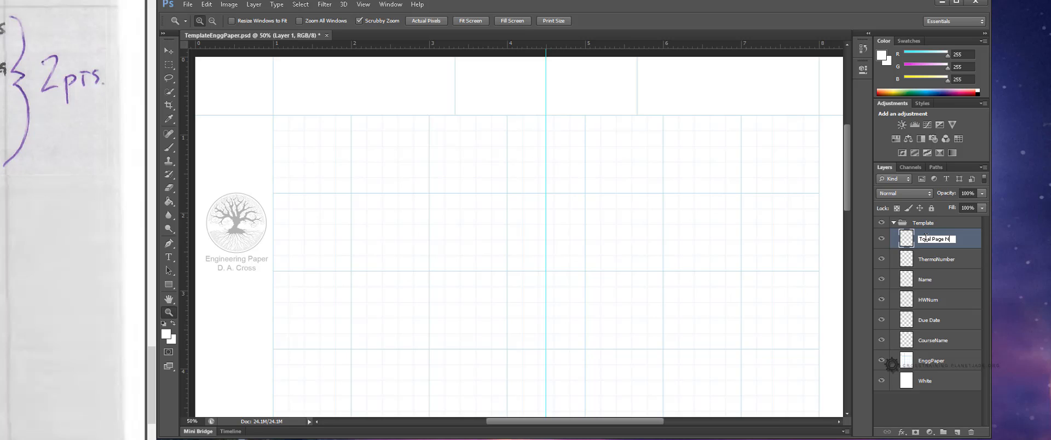
type("umber")
key("Return")
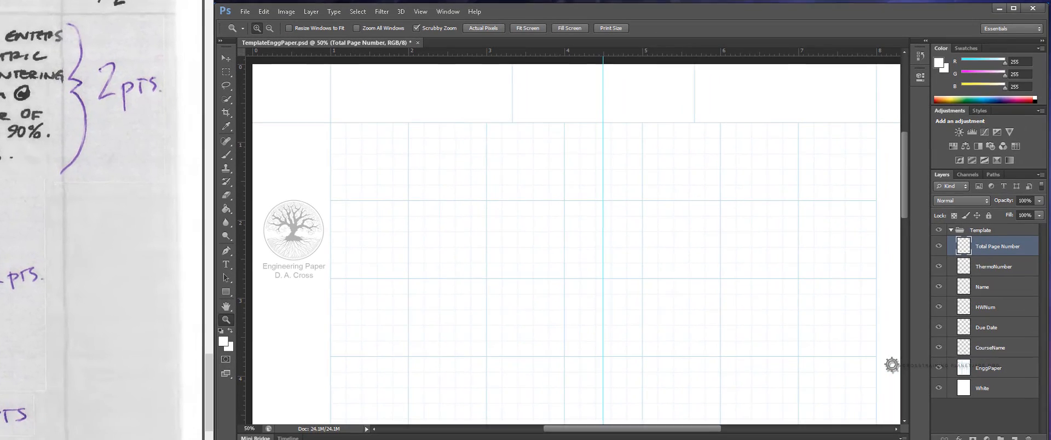
Step: Add another layer at the top of the Template group and name it of
left_click(1013, 437)
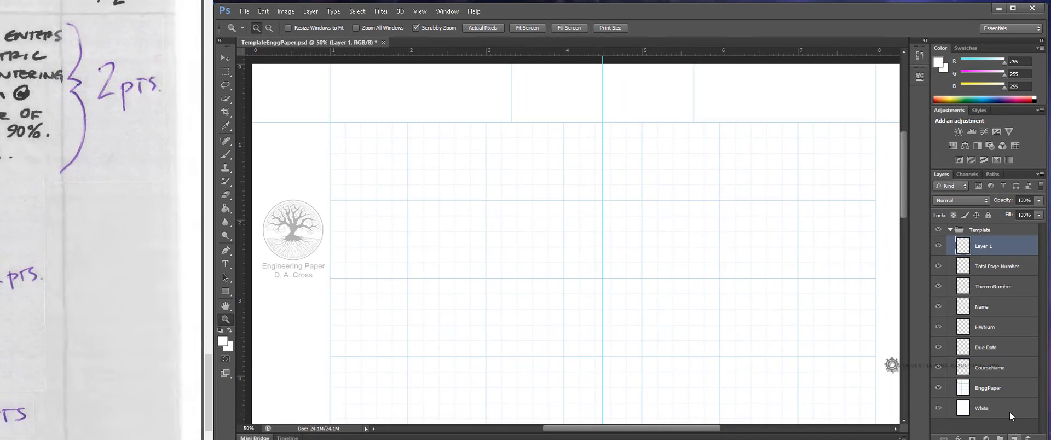
double_click(978, 246)
type("a")
left_click(1026, 248)
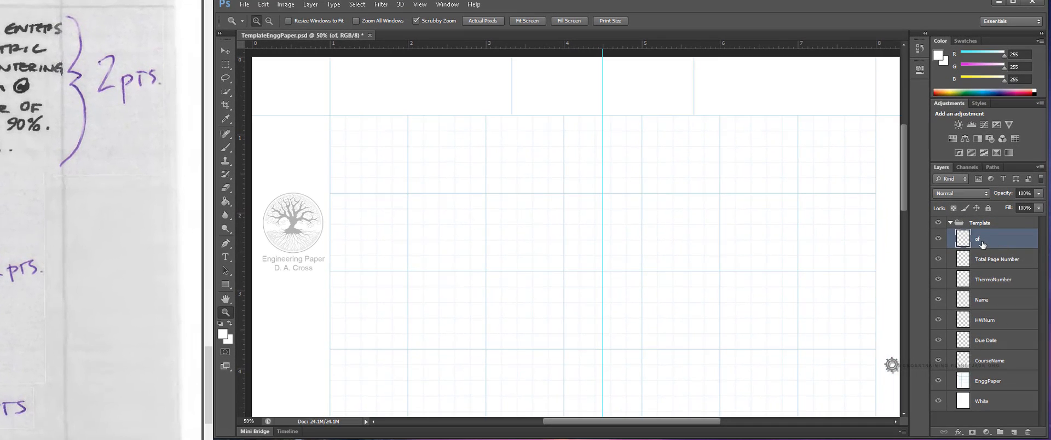
Step: Step through the Template group's layers one by one to review their order
left_click(995, 264)
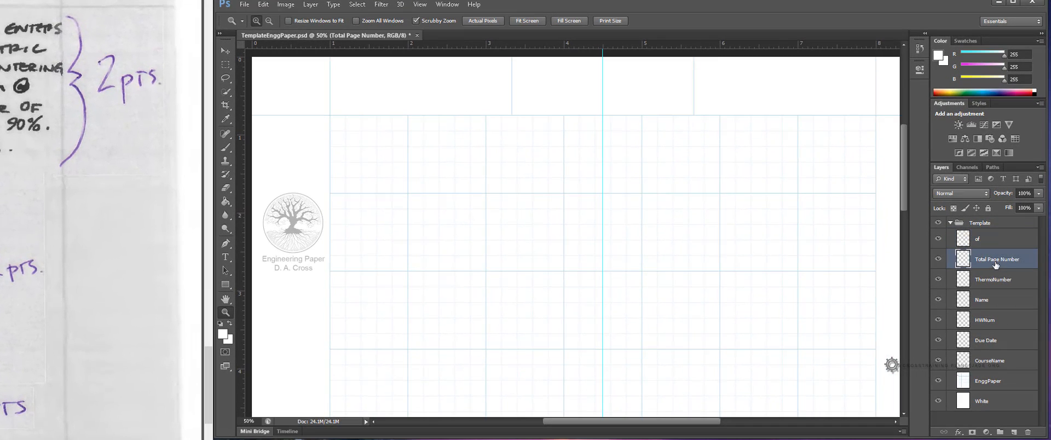
left_click(993, 362)
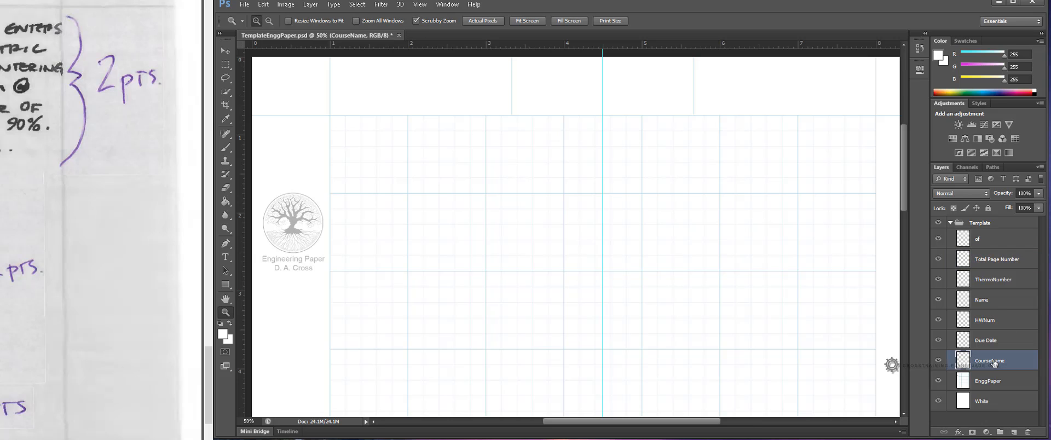
left_click(992, 341)
left_click(993, 320)
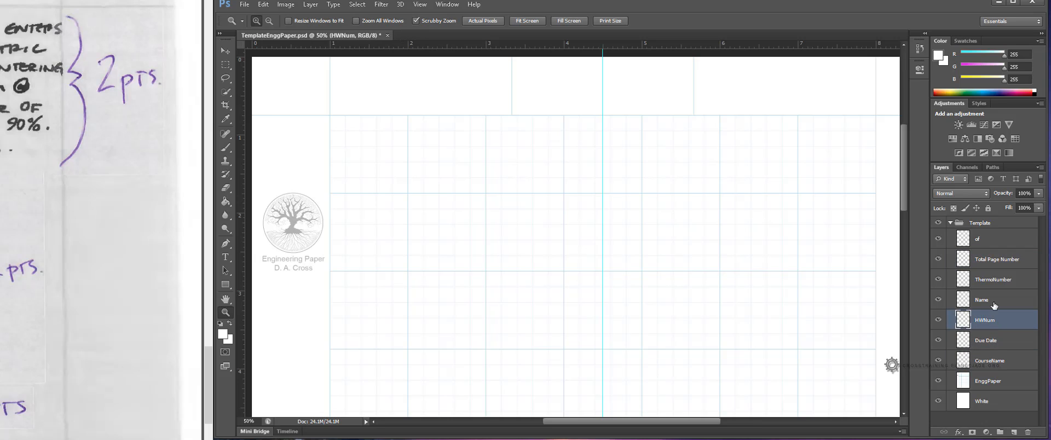
left_click(994, 302)
left_click(995, 280)
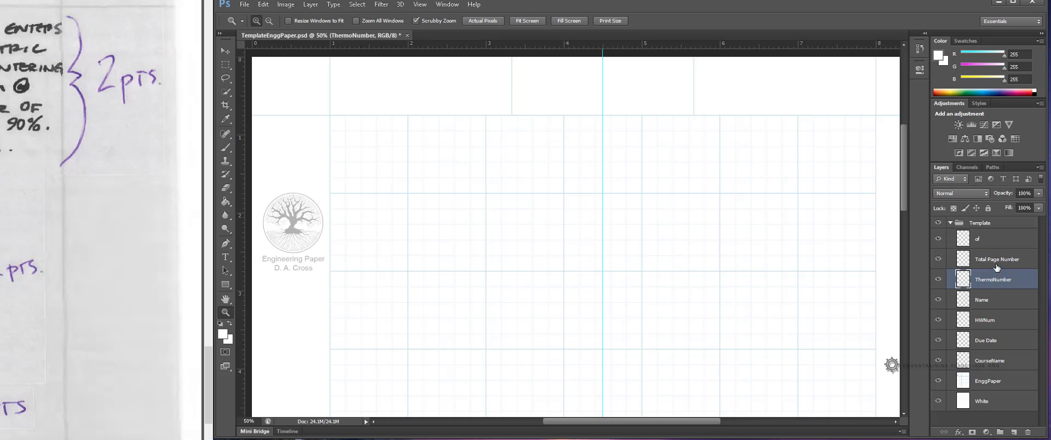
left_click(995, 260)
left_click(991, 240)
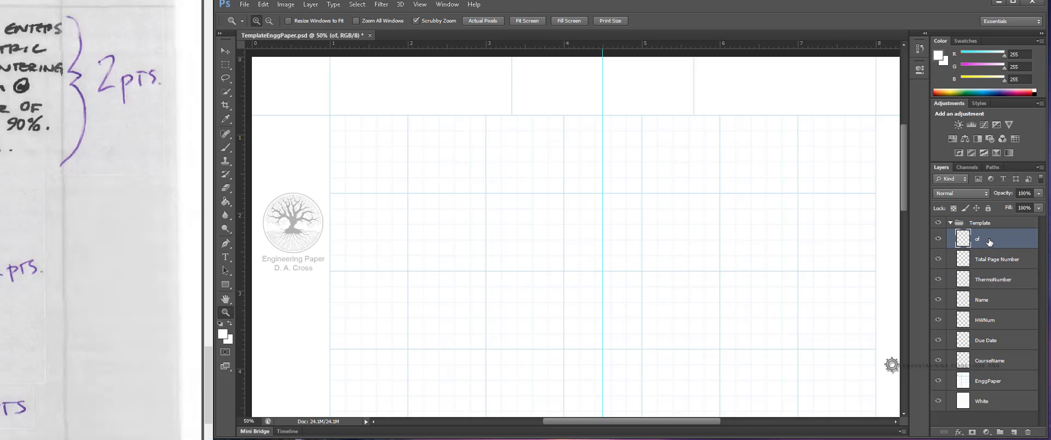
Step: Collapse the Template group and create a new layer group named TemplateProblem above it
left_click(950, 224)
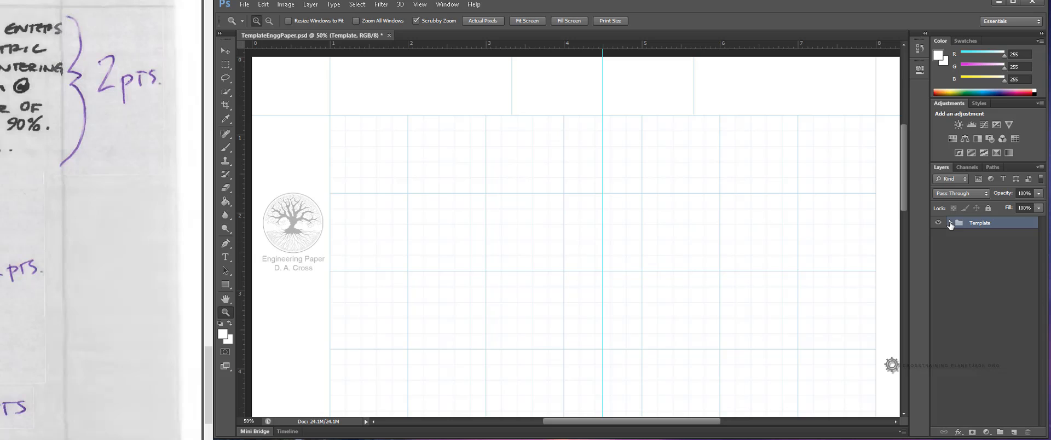
left_click(1000, 431)
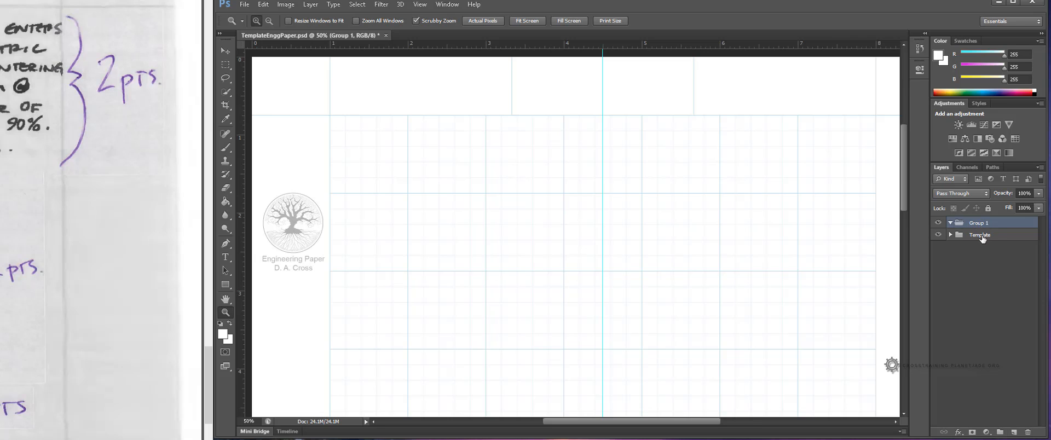
double_click(977, 223)
type("TemplateProblem")
key("Return")
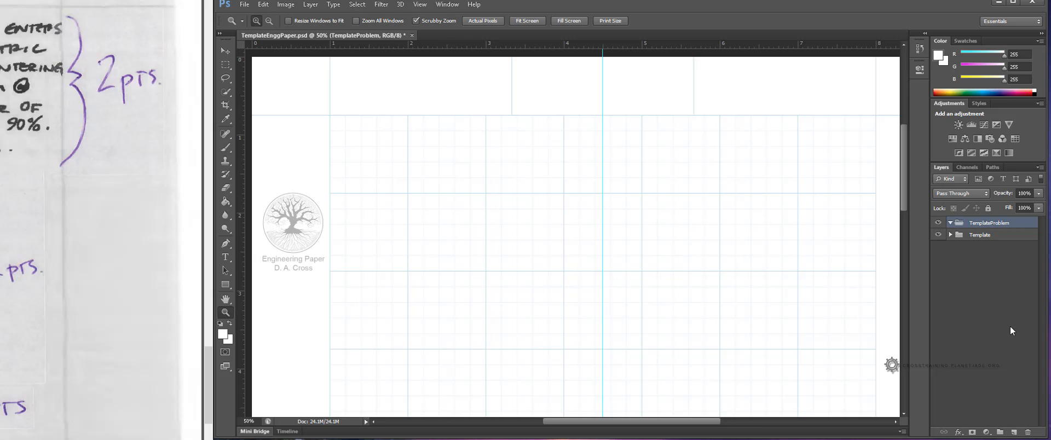
Step: Add nine new empty layers inside the TemplateProblem group
left_click(1014, 432)
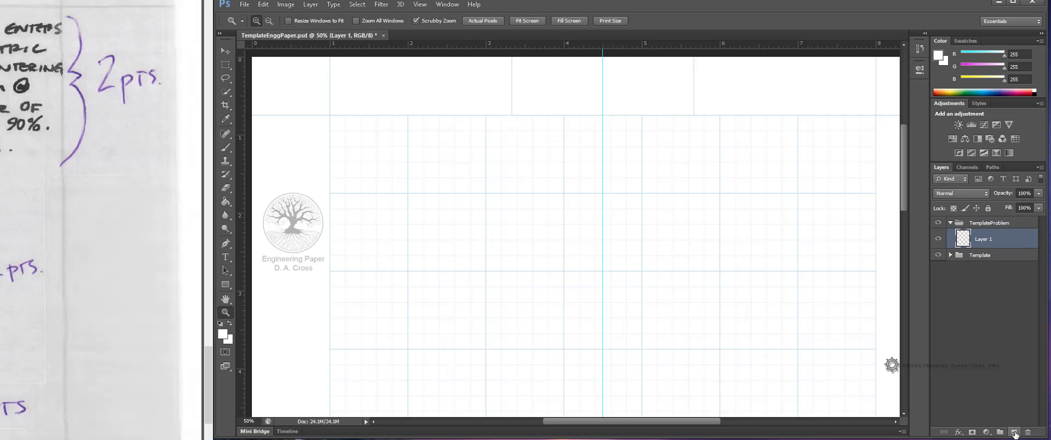
left_click(1014, 433)
left_click(1014, 432)
left_click(1014, 433)
left_click(1014, 433)
left_click(1015, 432)
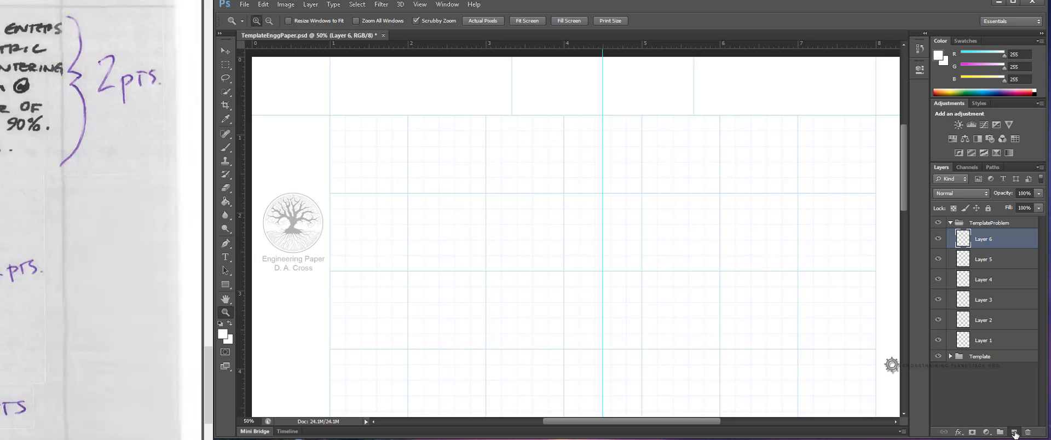
left_click(1014, 433)
left_click(1014, 432)
left_click(1014, 433)
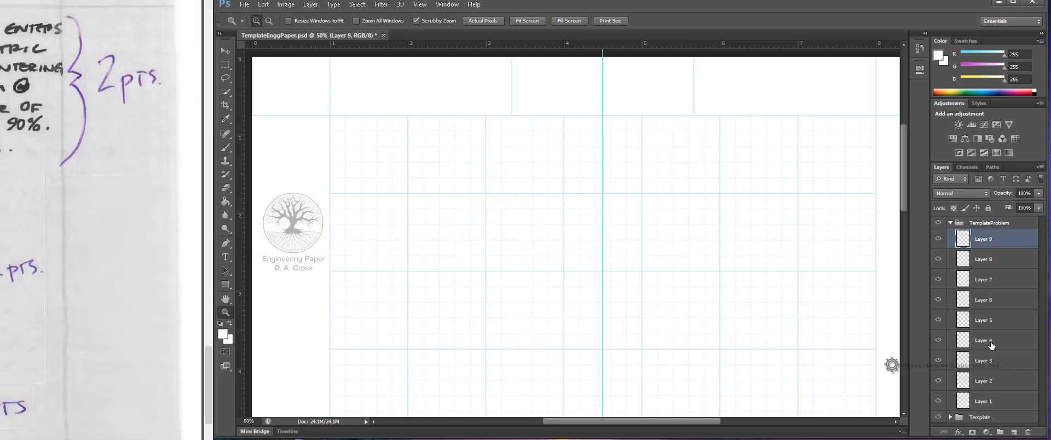
Step: Rename the bottom layer of TemplateProblem to PageNumber and the one above it to ProblemNumber
left_click(991, 405)
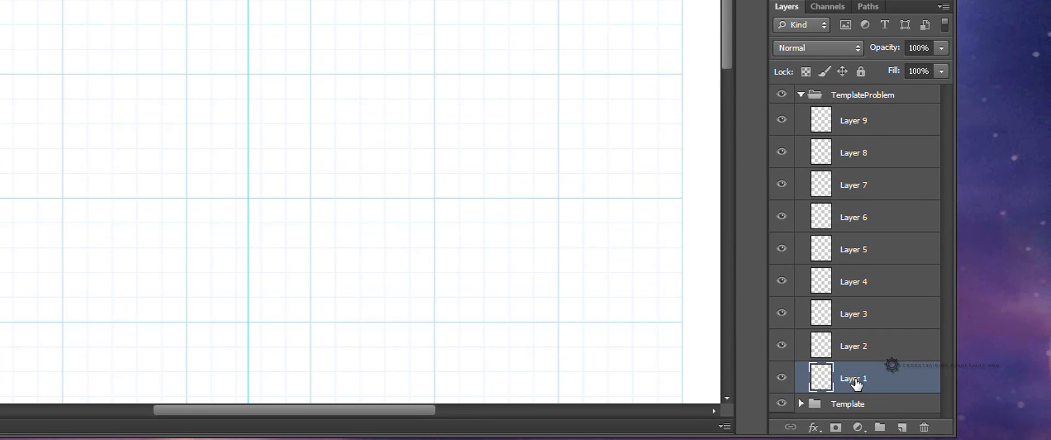
double_click(854, 380)
type("PageNumber")
left_click(860, 356)
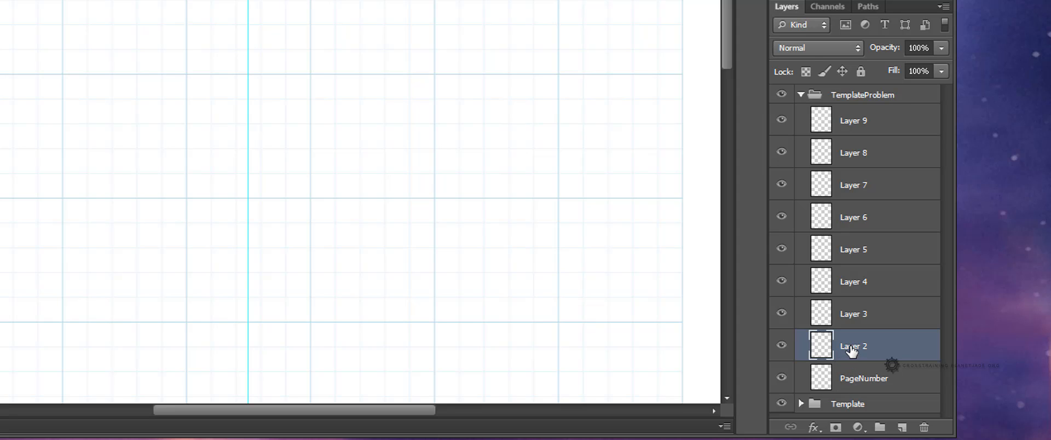
double_click(852, 347)
type("P")
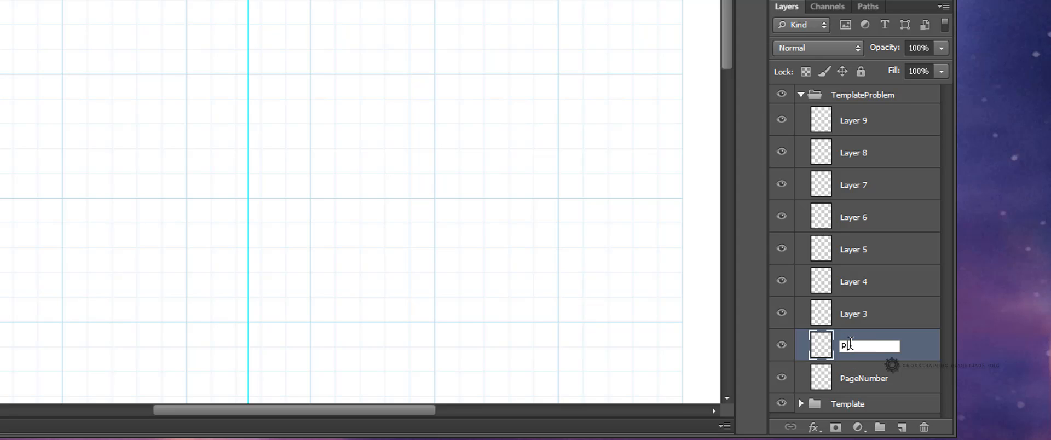
type("roblemNumber")
key("Return")
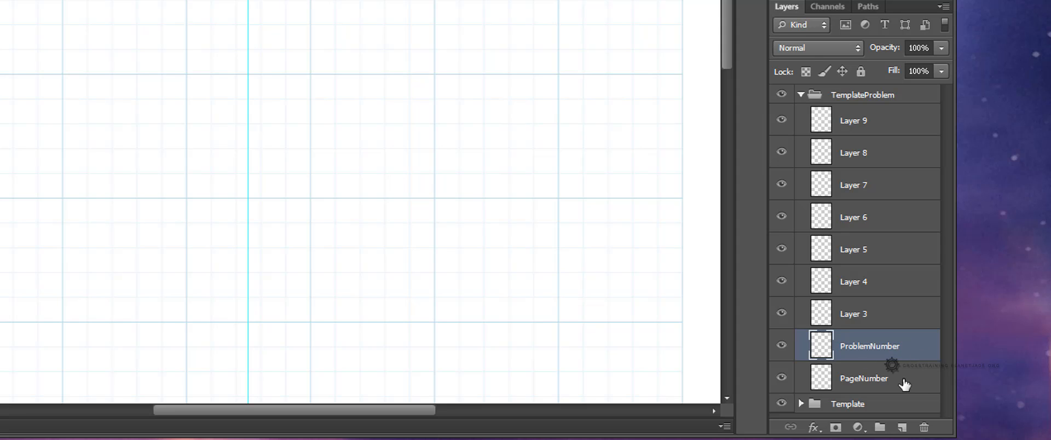
left_click(903, 385)
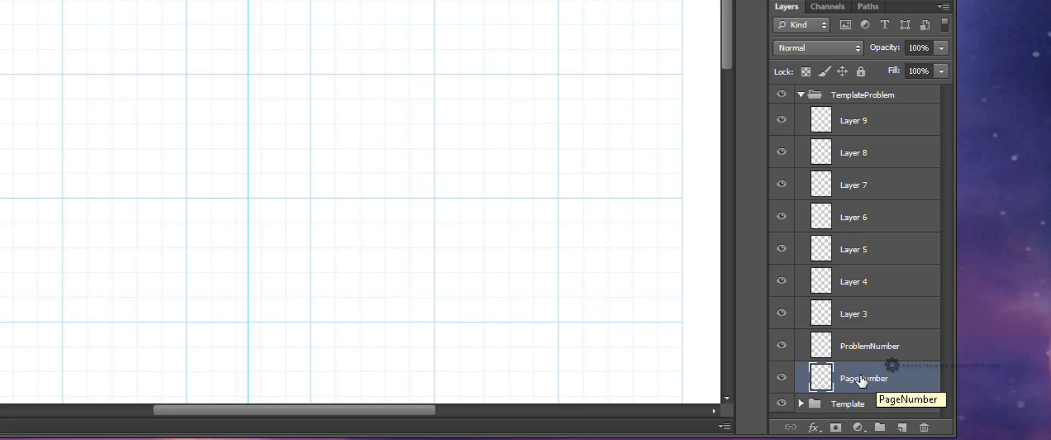
left_click(862, 352)
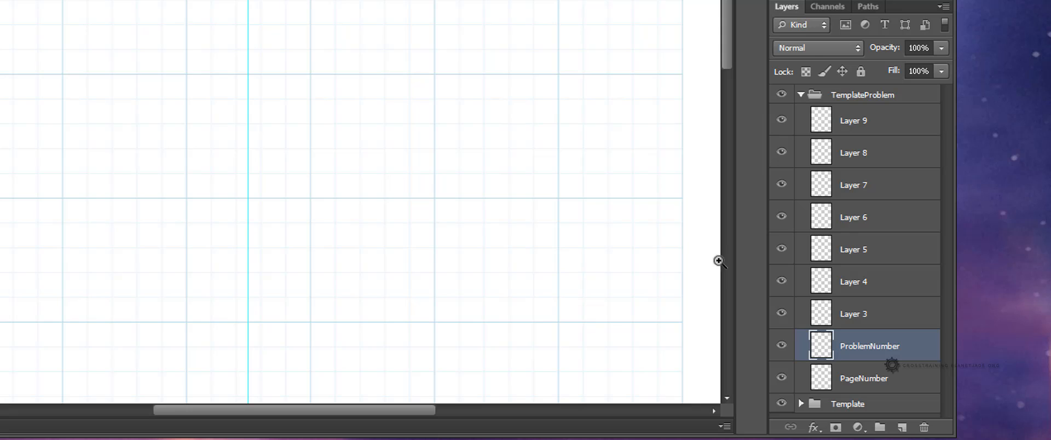
left_click(868, 383)
left_click(870, 355)
left_click(868, 378)
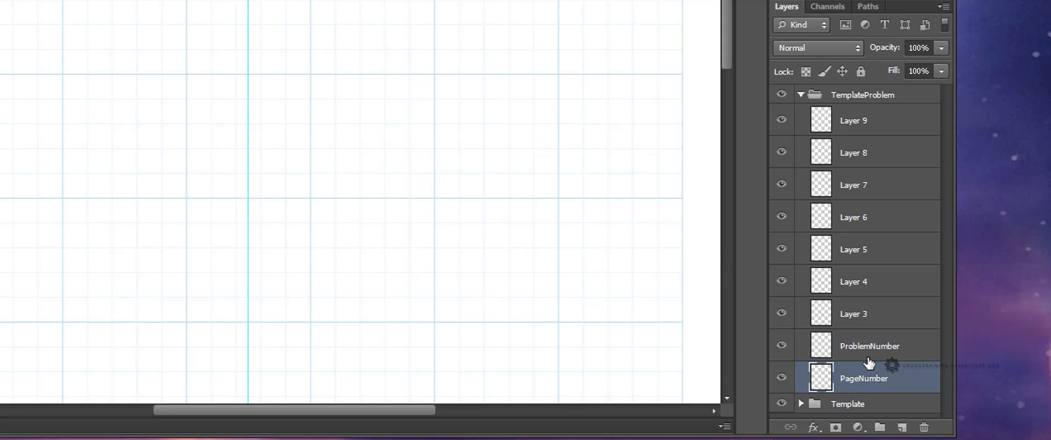
left_click(869, 358)
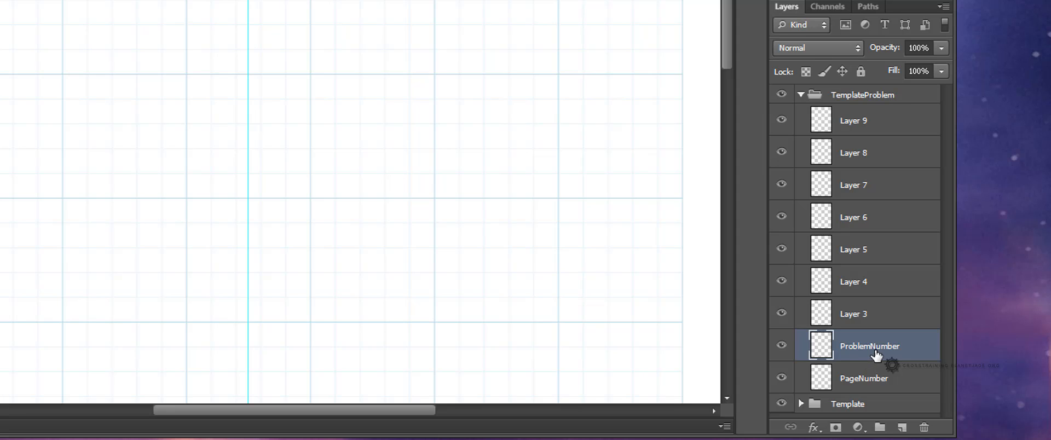
Step: Rename the layer above ProblemNumber in TemplateProblem to Problem
left_click(870, 385)
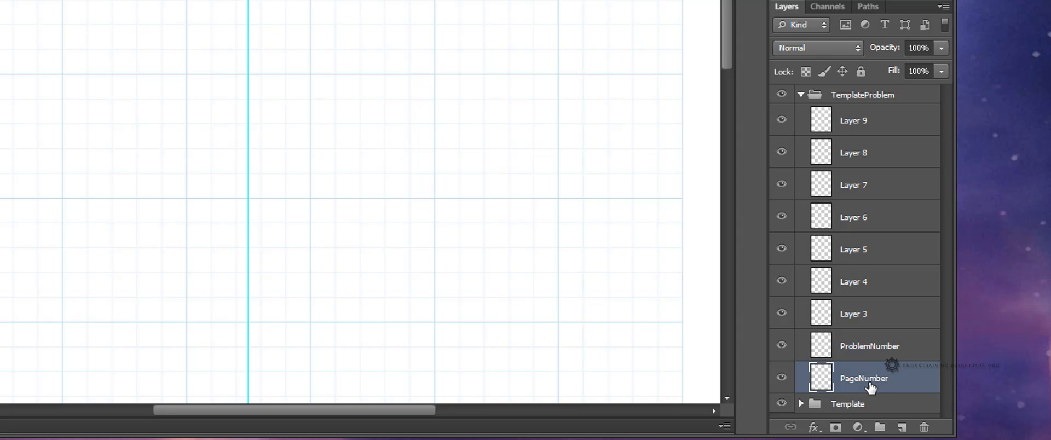
left_click(870, 351)
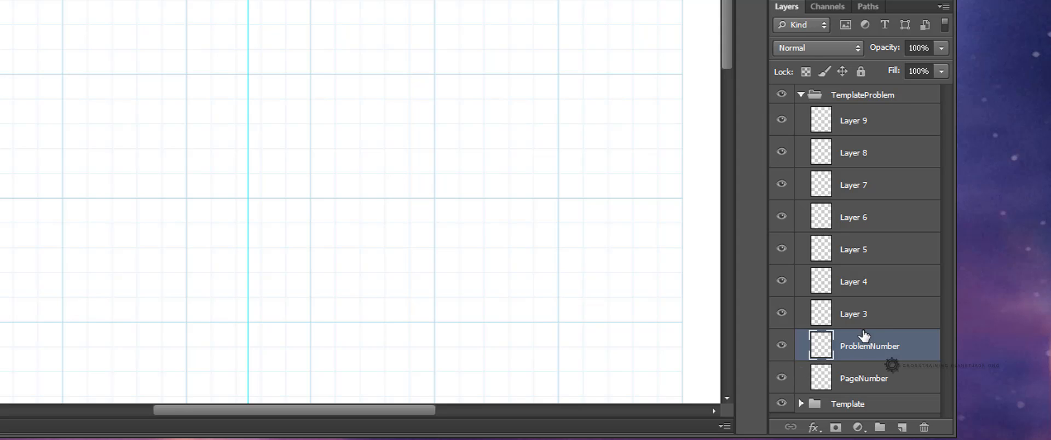
left_click(885, 319)
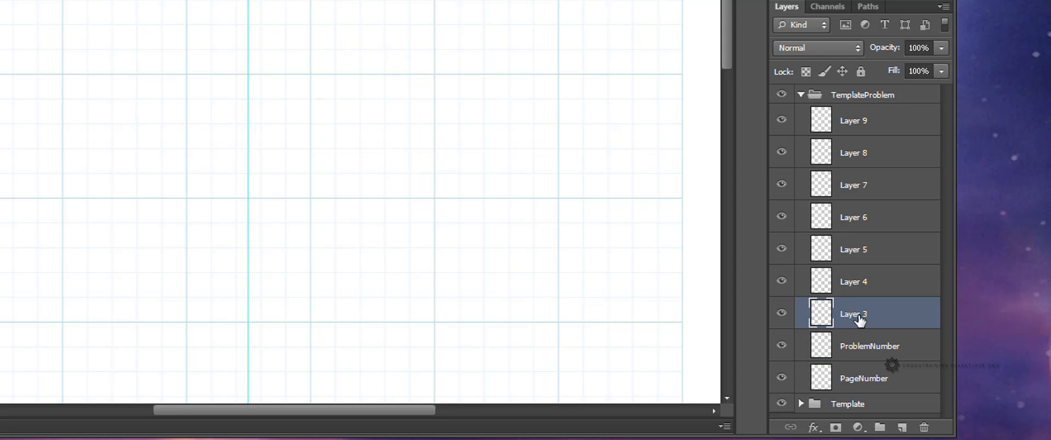
double_click(852, 314)
type("Problem")
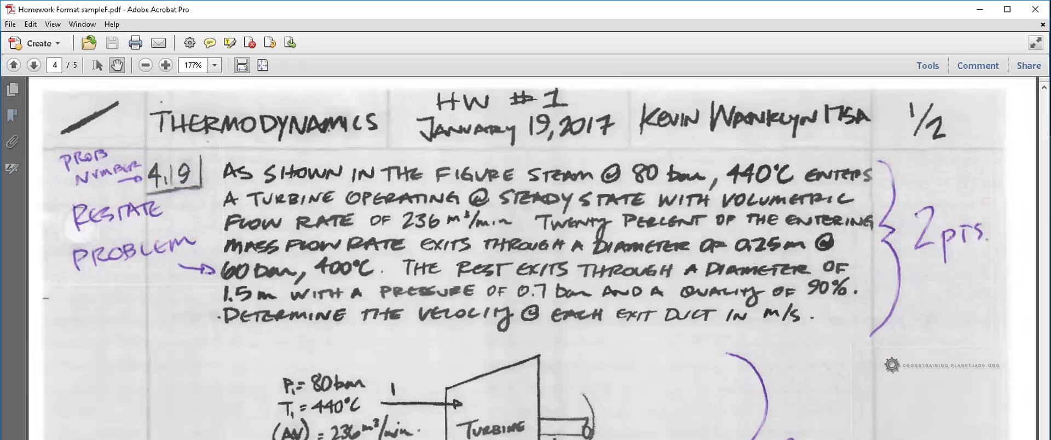
Step: Consult the sample homework PDF's problem diagram and rename Layer 4 to Step 1A Diagram
scroll(909, 307, "down", 5)
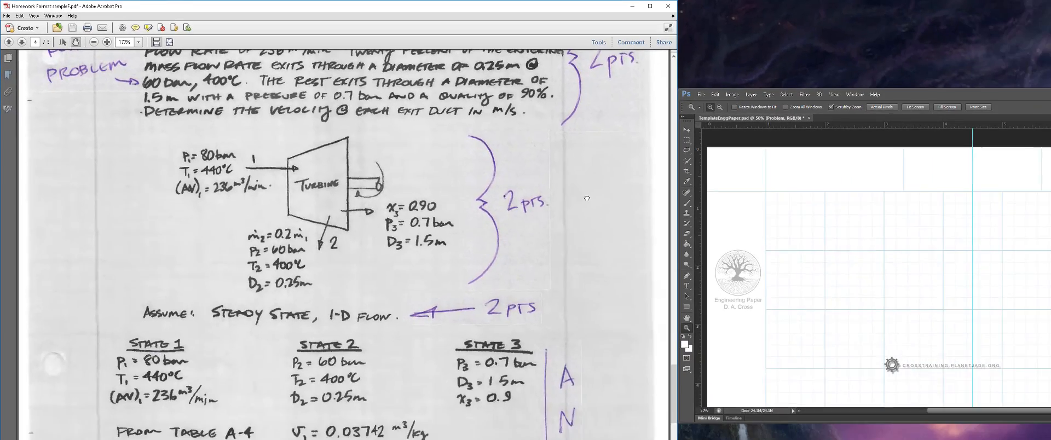
left_click_drag(586, 198, 577, 239)
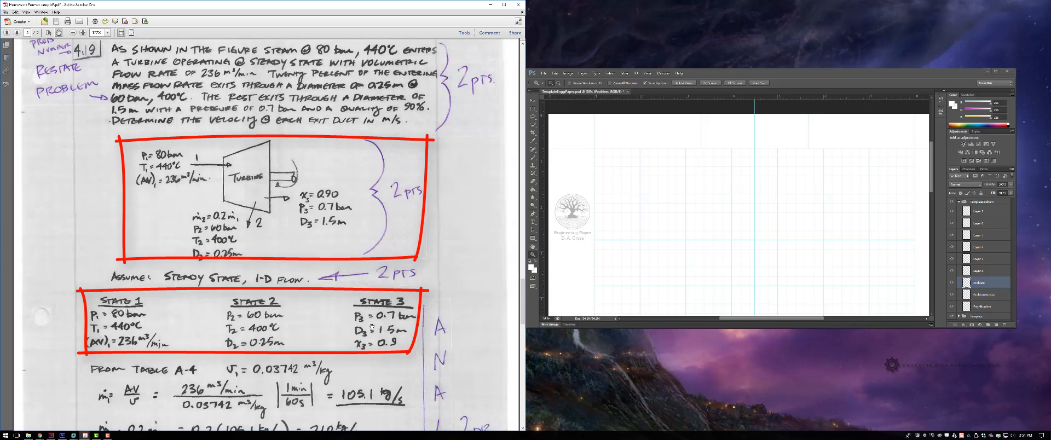
scroll(348, 323, "up", 3)
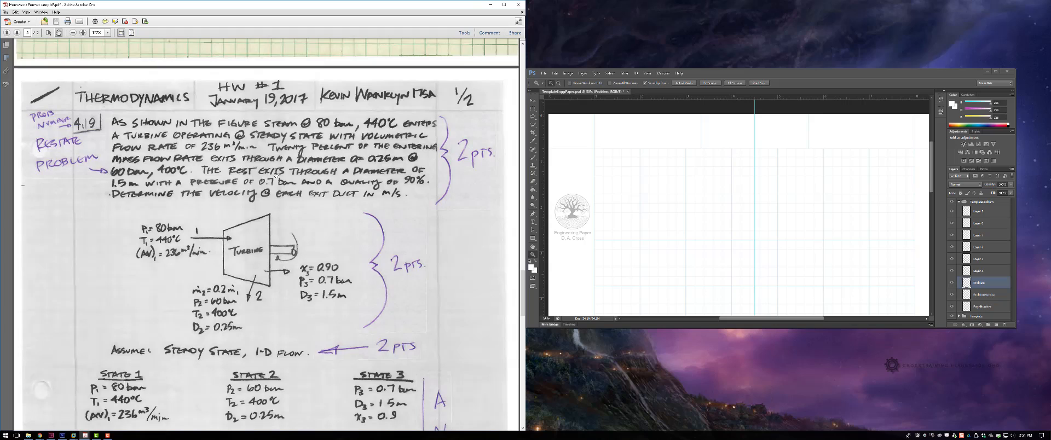
scroll(276, 179, "down", 2)
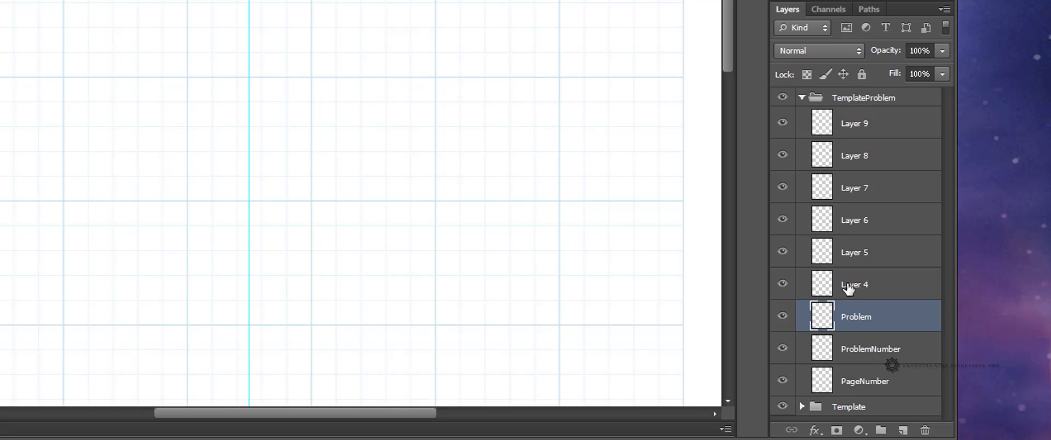
left_click(857, 289)
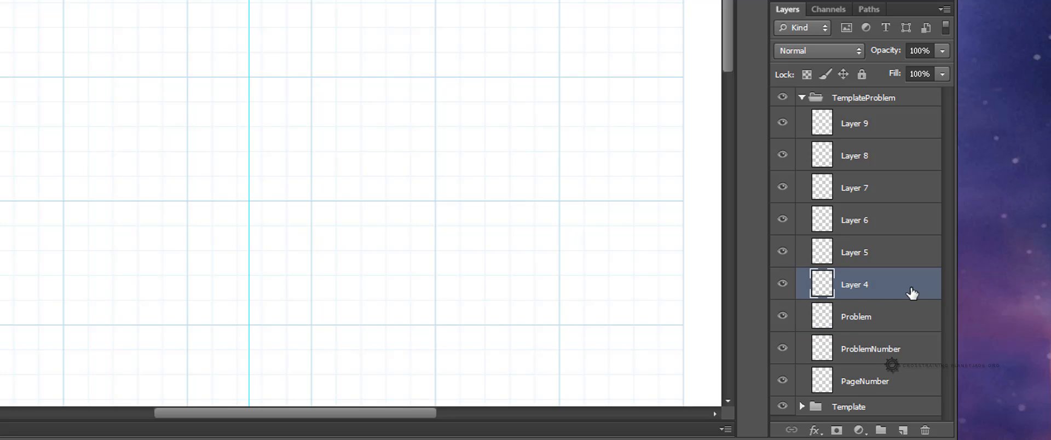
double_click(853, 282)
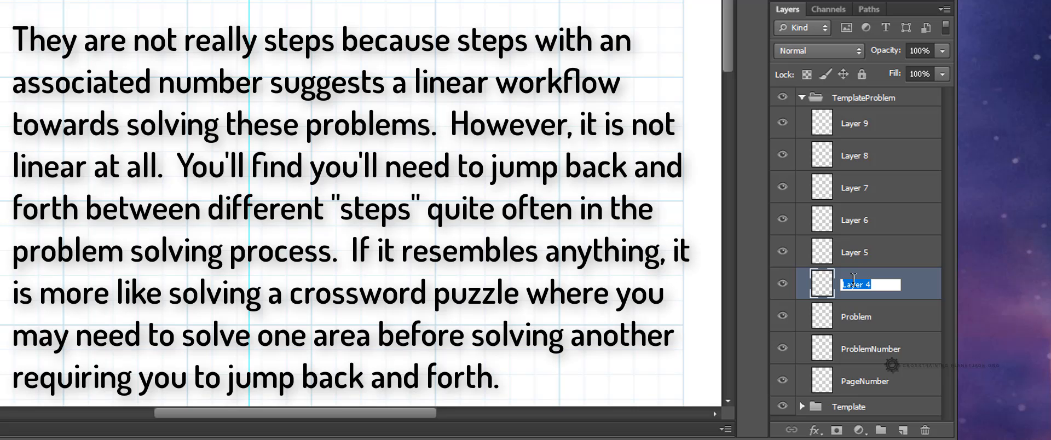
type("Step 1A Diagram")
Step: Rename Layer 5 to Step 1B Graphs
left_click(862, 251)
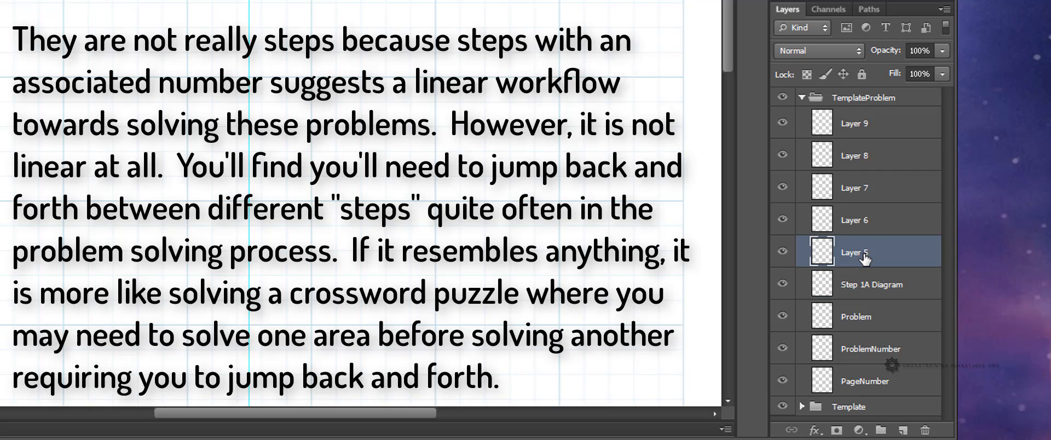
double_click(864, 251)
type("Step ")
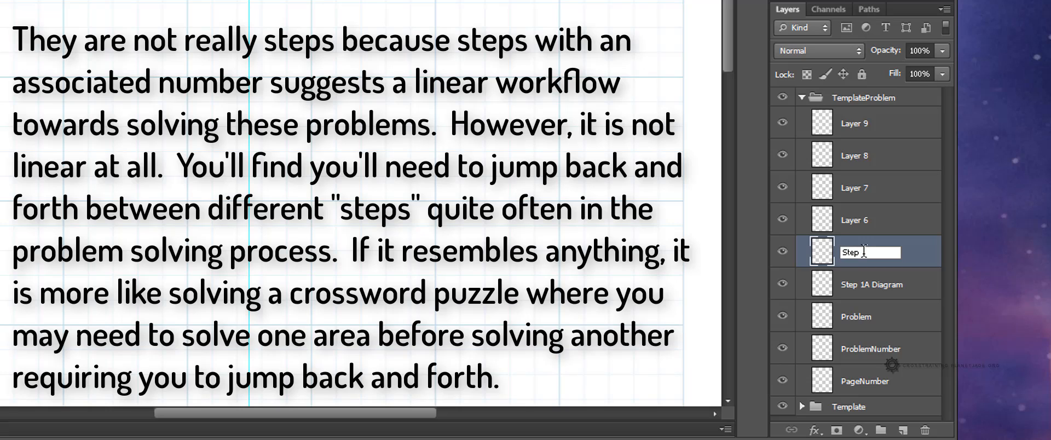
type("1B")
type("Graphs")
Step: Rename Layer 6 to Step 1C Tables
left_click(863, 221)
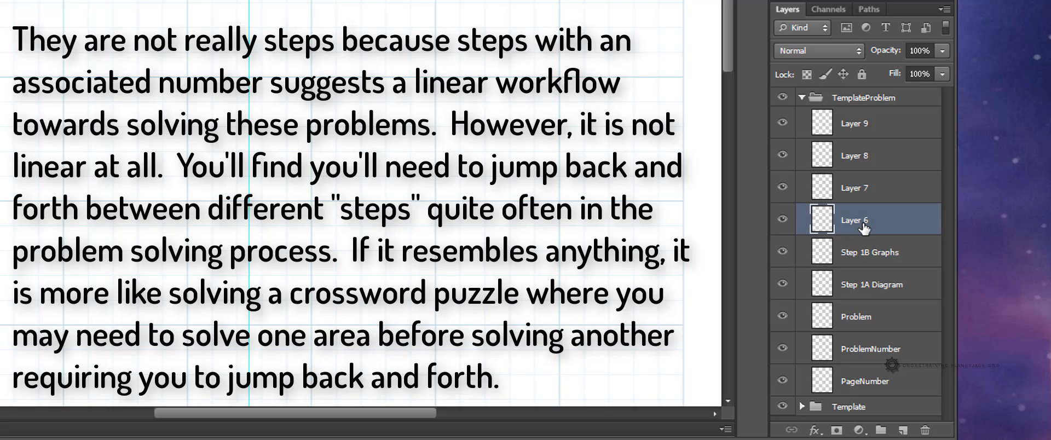
double_click(864, 220)
type("Step")
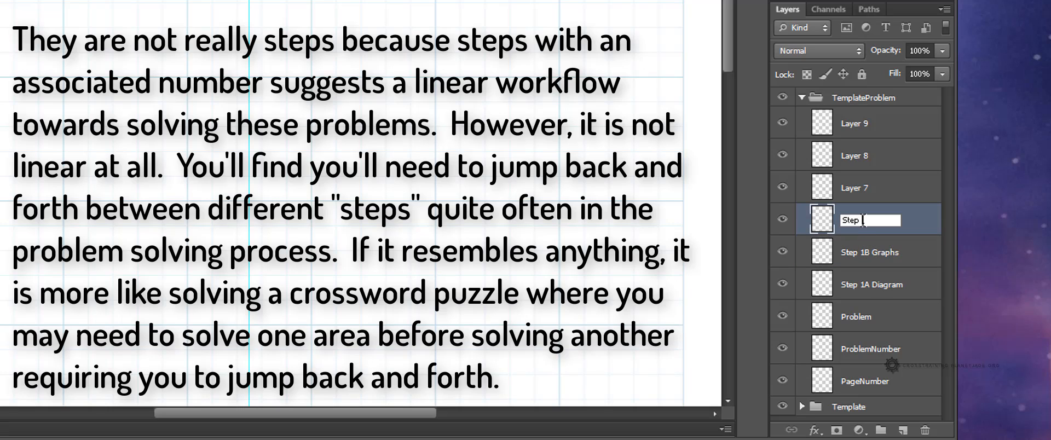
type(" 1C Varia")
key("BackSpace")
key("BackSpace")
key("BackSpace")
key("BackSpace")
key("BackSpace")
type("Tables")
key("Return")
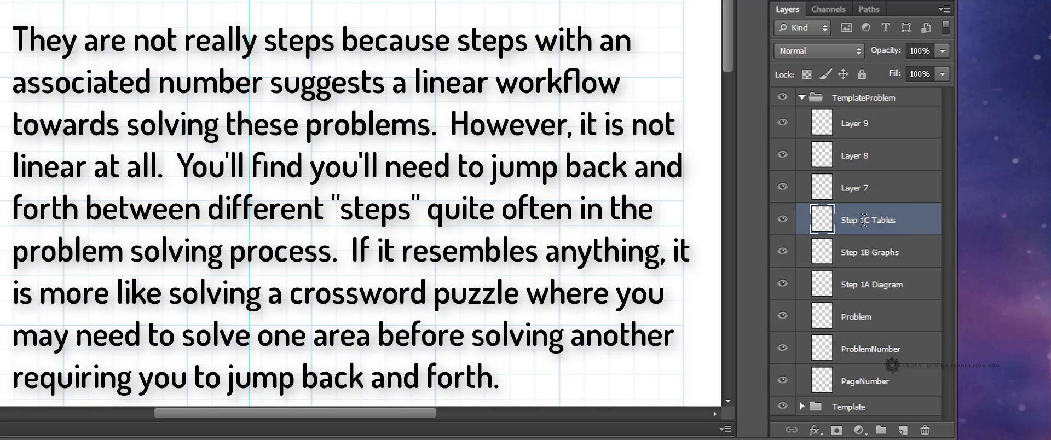
Step: Step through the newly named Step layers to review their order
left_click(855, 294)
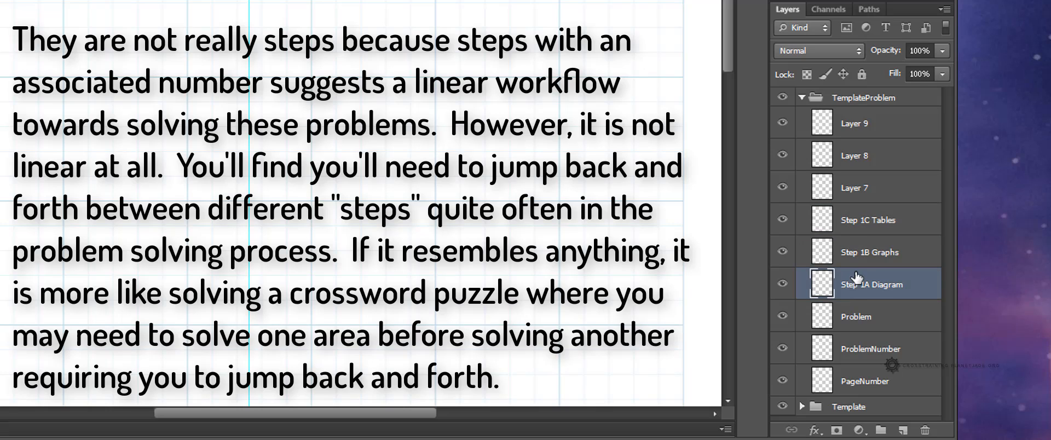
left_click(857, 255)
left_click(859, 225)
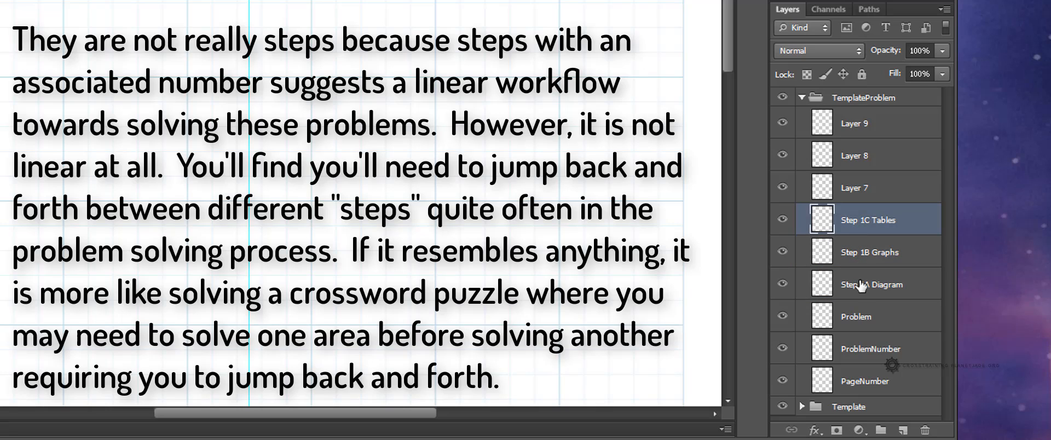
left_click(861, 292)
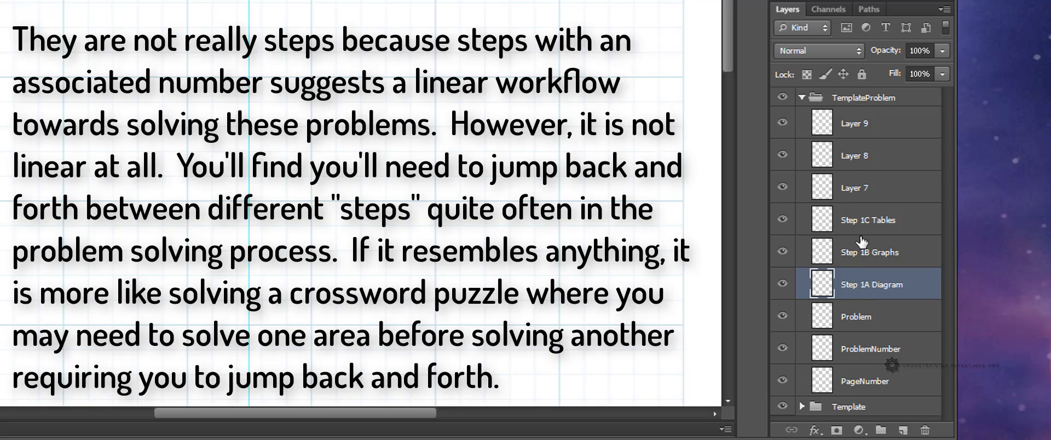
left_click(888, 258)
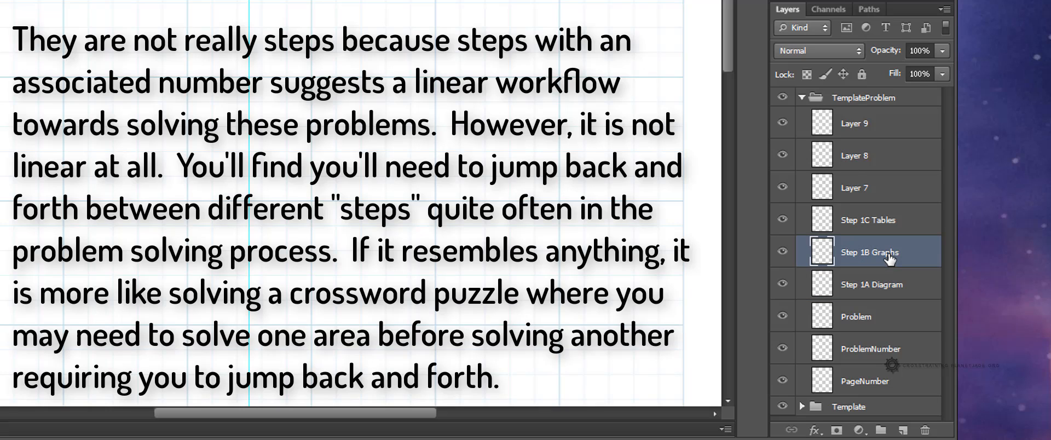
left_click(863, 291)
left_click(863, 257)
left_click(866, 226)
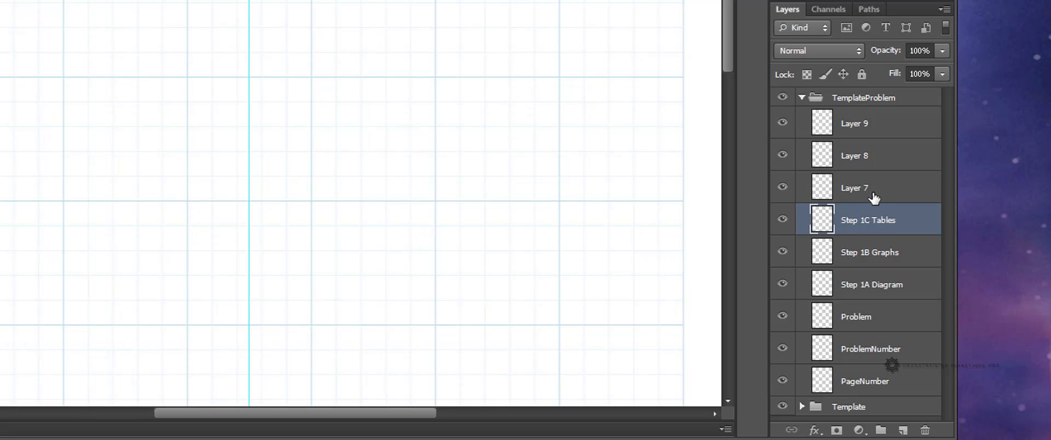
Step: Rename Layer 7 to Step 2 Engg Model / Assumptions and widen the Layers panel to show the full name
left_click(871, 193)
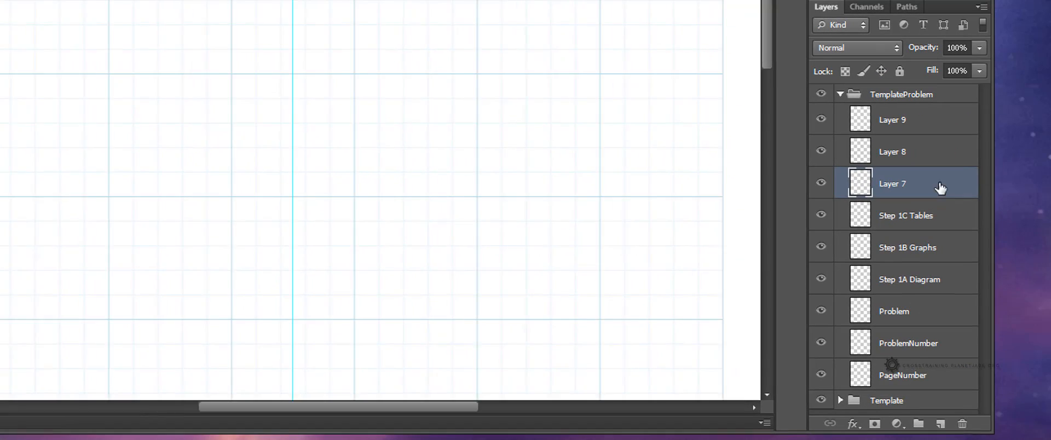
double_click(851, 186)
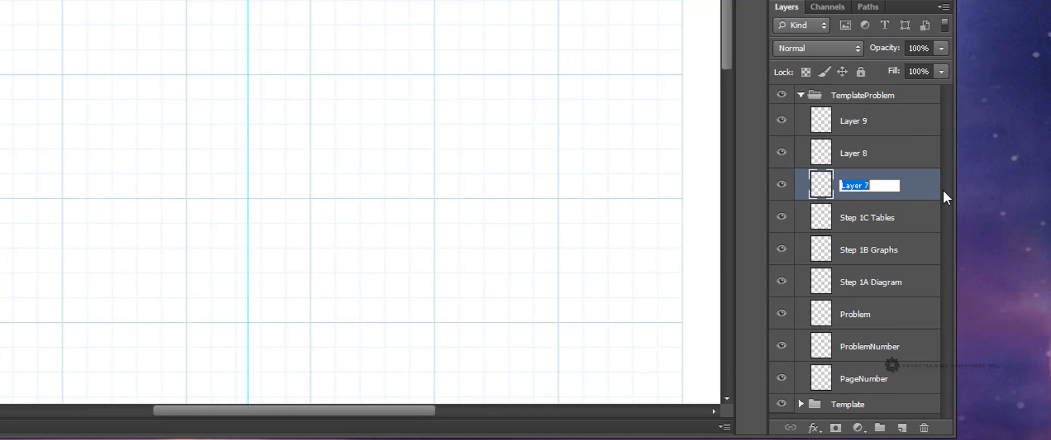
type("Step 2 Engg Model / ")
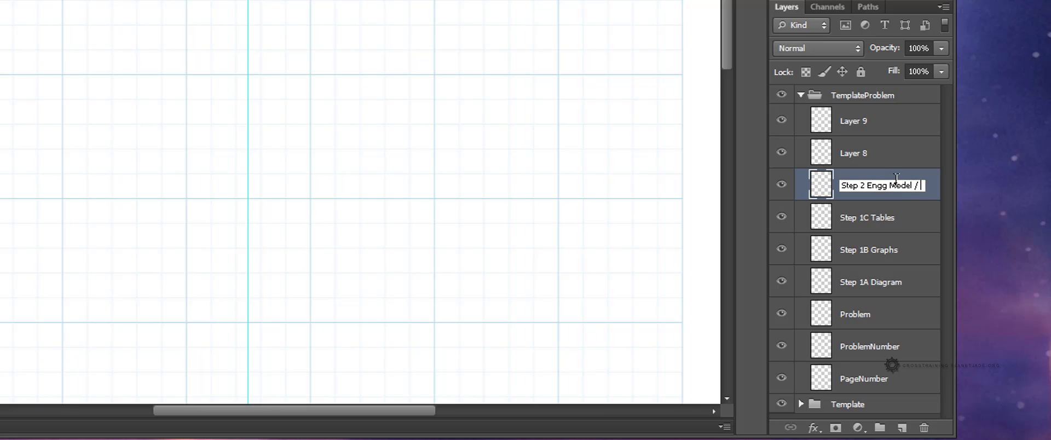
type("Assumptions")
key("Return")
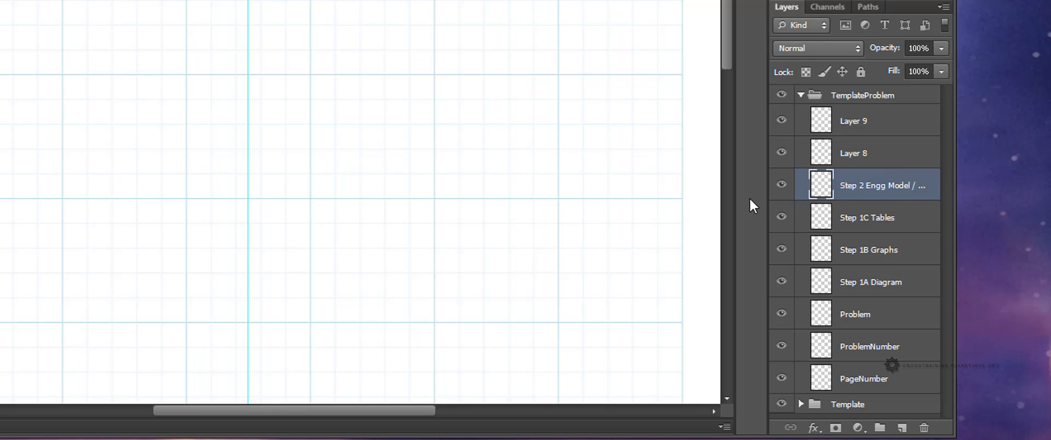
left_click_drag(767, 196, 708, 198)
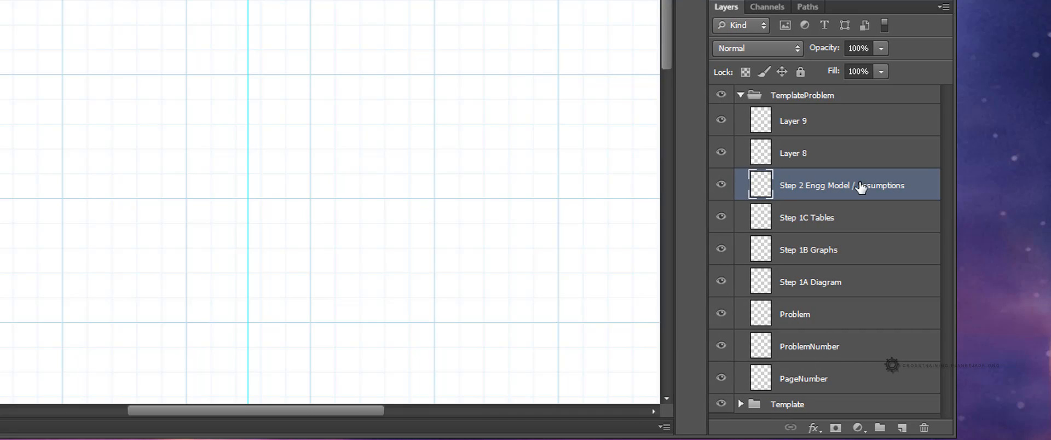
Step: Examine the analysis section of the sample homework PDF
left_click(818, 159)
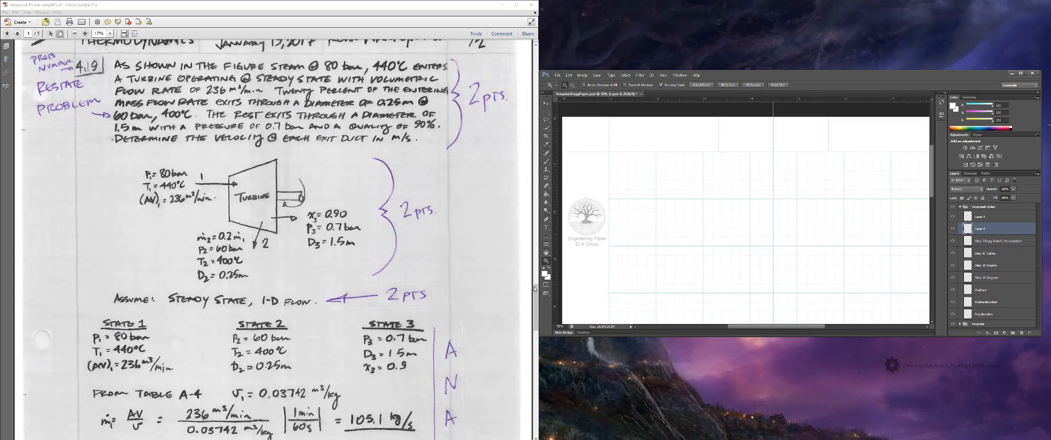
left_click_drag(451, 317, 463, 100)
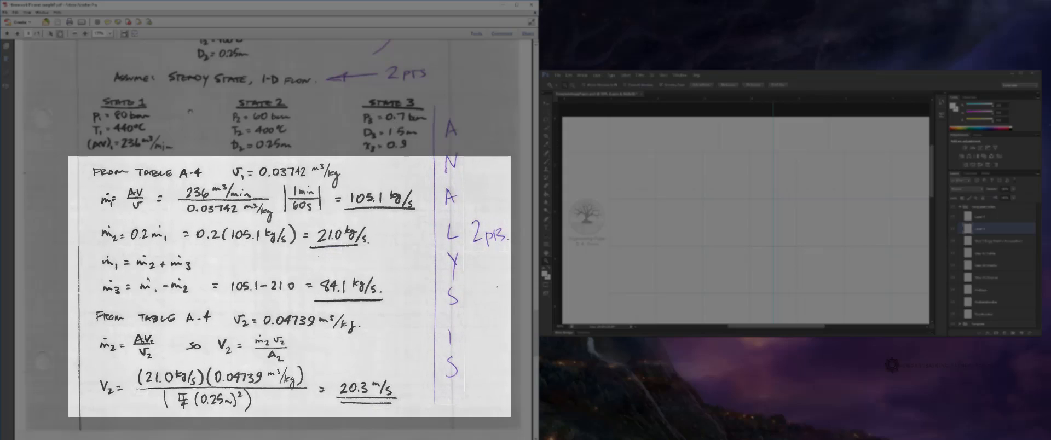
mouse_move(454, 210)
left_mouse_down()
mouse_move(454, 201)
mouse_move(454, 213)
left_mouse_up()
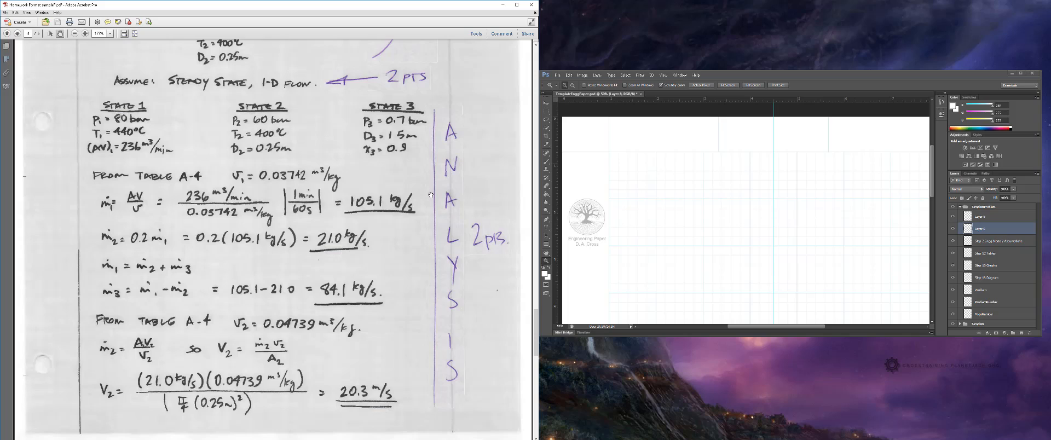
left_click_drag(434, 224, 435, 190)
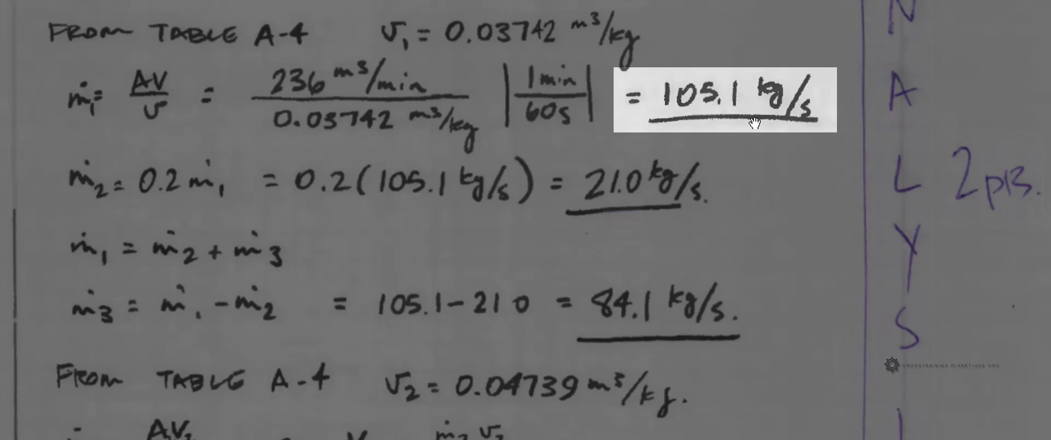
left_click_drag(753, 136, 755, 76)
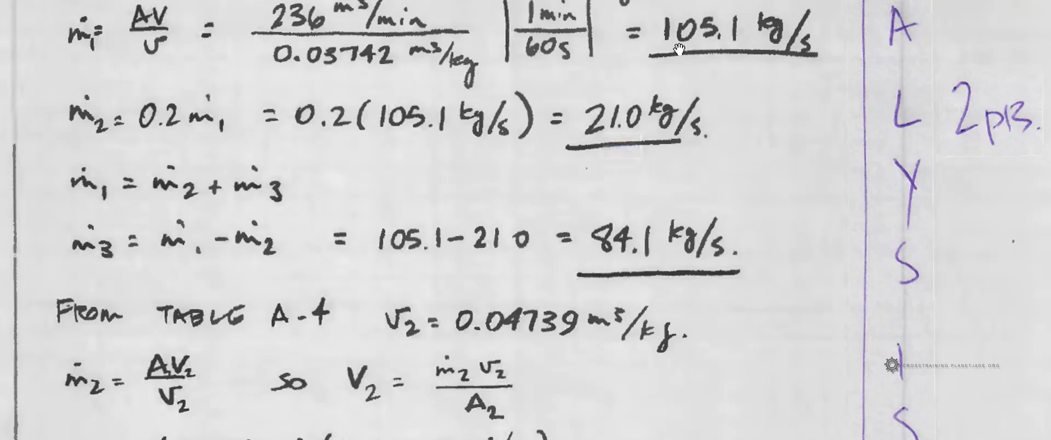
left_click_drag(679, 40, 682, 98)
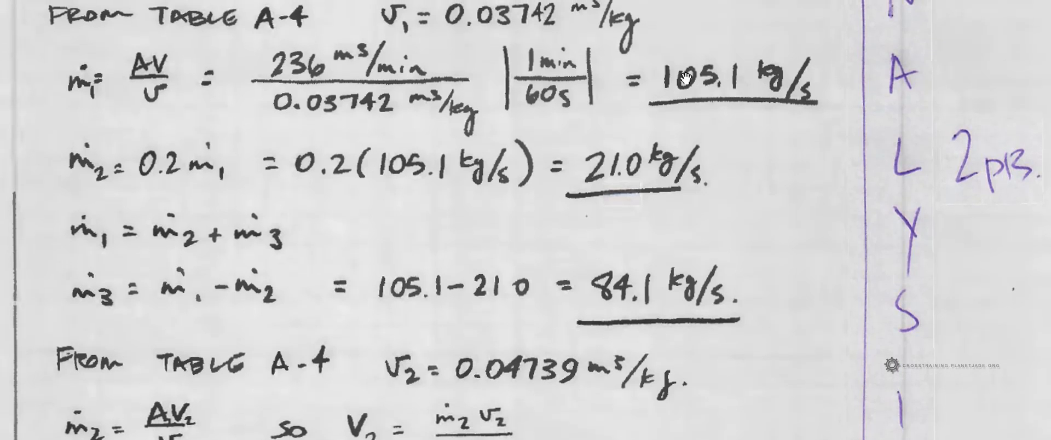
scroll(694, 122, "down", 5)
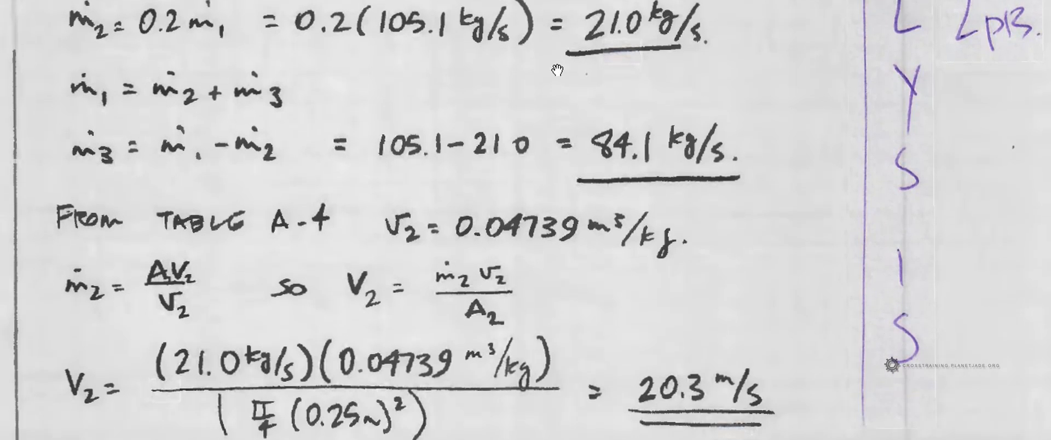
scroll(658, 181, "down", 3)
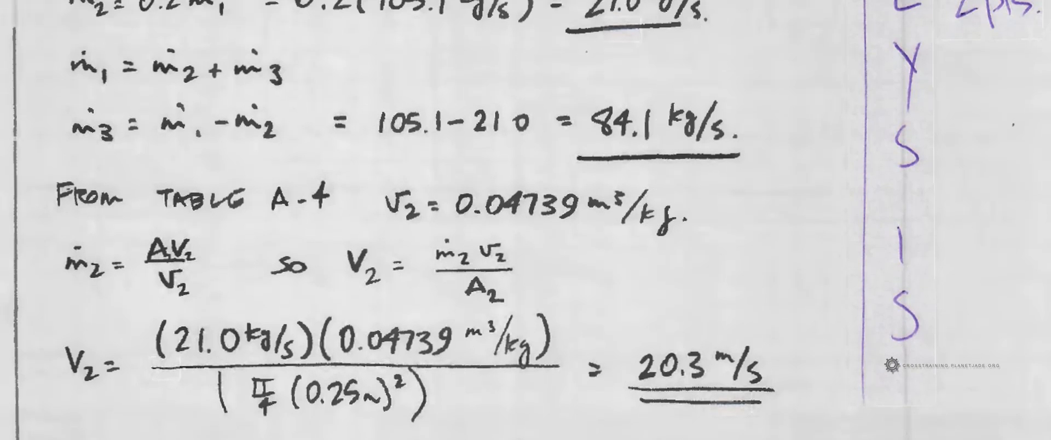
scroll(678, 299, "down", 4)
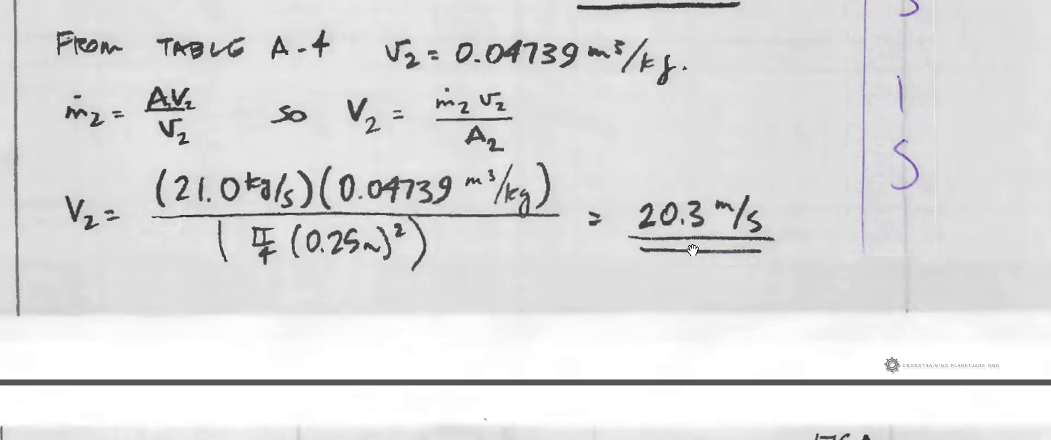
scroll(673, 299, "up", 5)
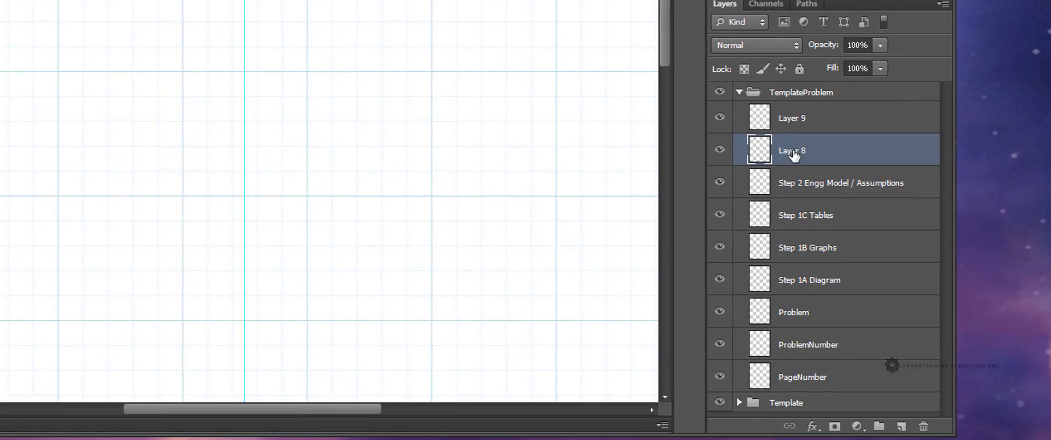
Step: Rename Layer 8 to Step 3 Analysis
double_click(794, 149)
type("Step 3 Analysis")
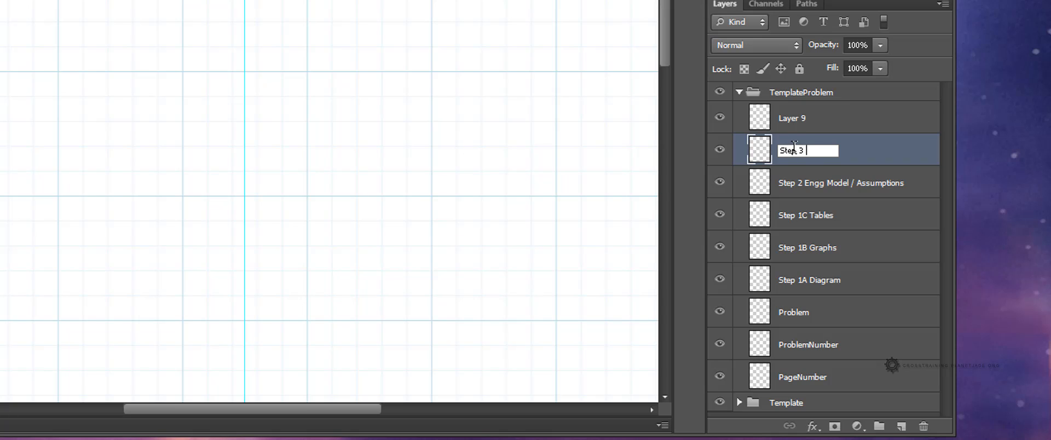
key("Return")
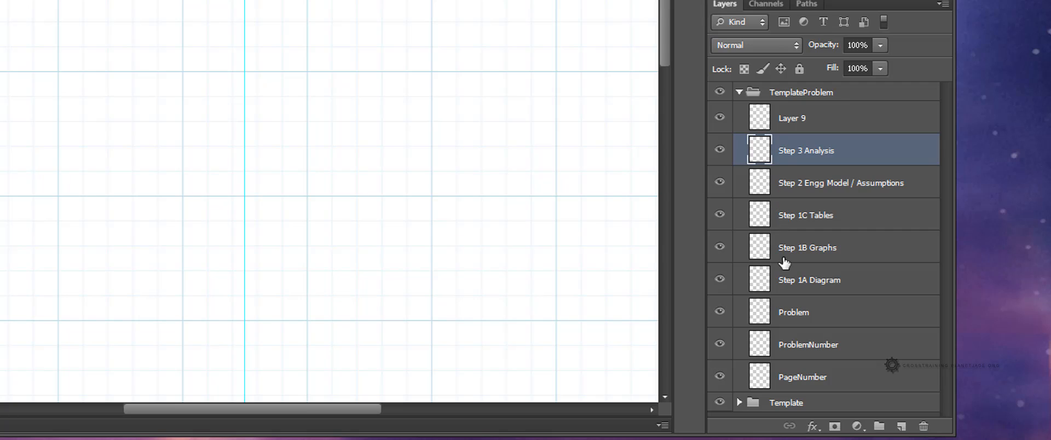
left_click(811, 289)
left_click(816, 158)
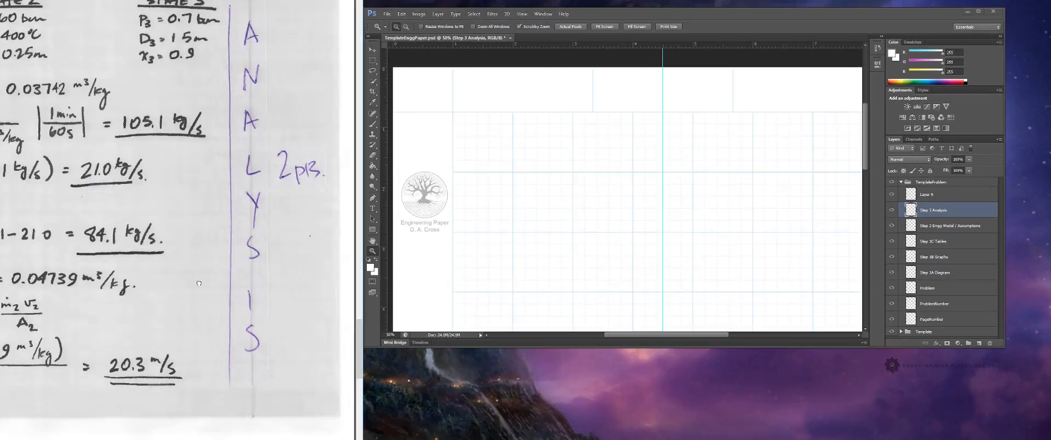
Step: Rename Layer 9 to Step 4 Solution, consulting the sample homework's final answer section
scroll(408, 107, "down", 6)
scroll(407, 107, "down", 5)
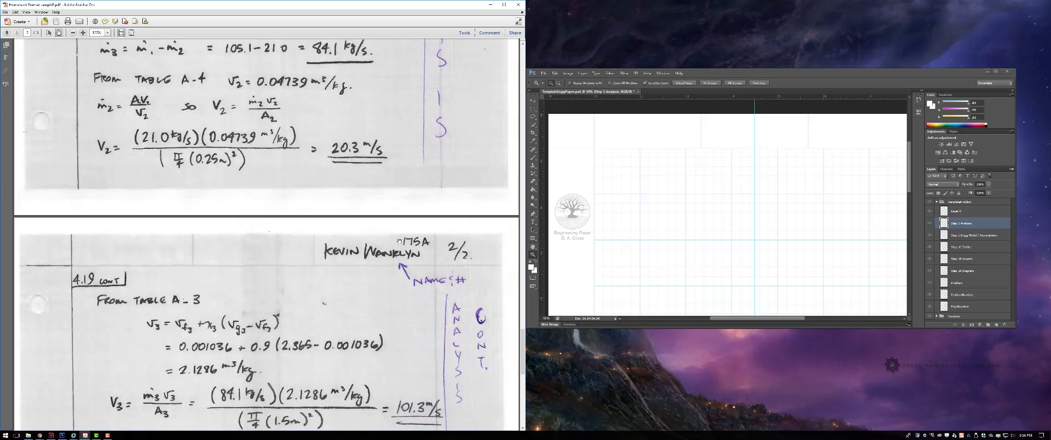
scroll(401, 239, "down", 6)
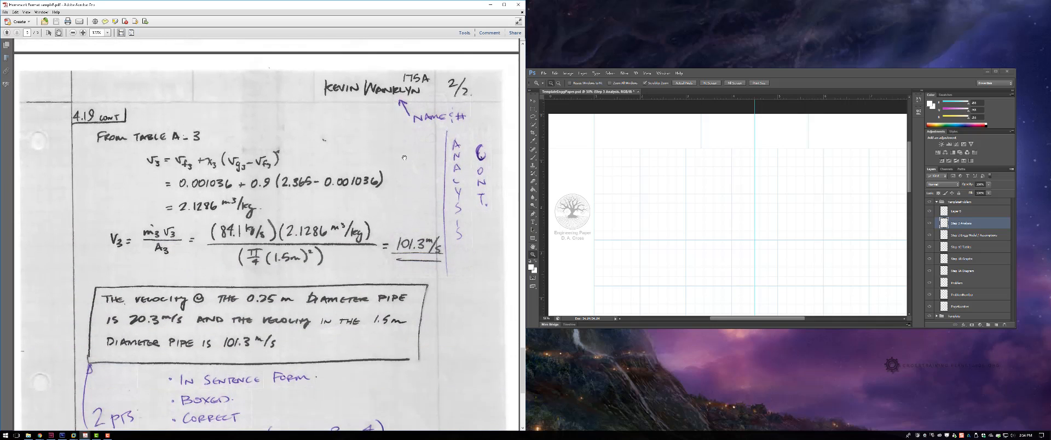
scroll(401, 180, "up", 2)
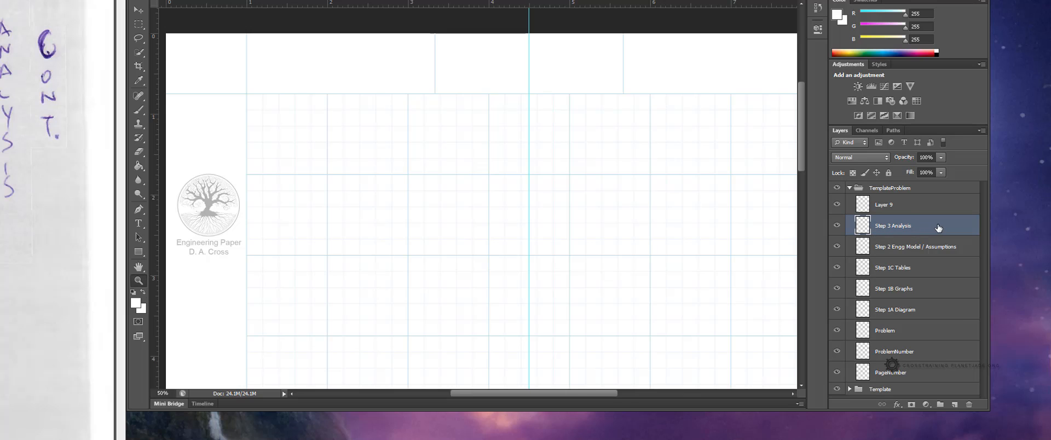
left_click(895, 208)
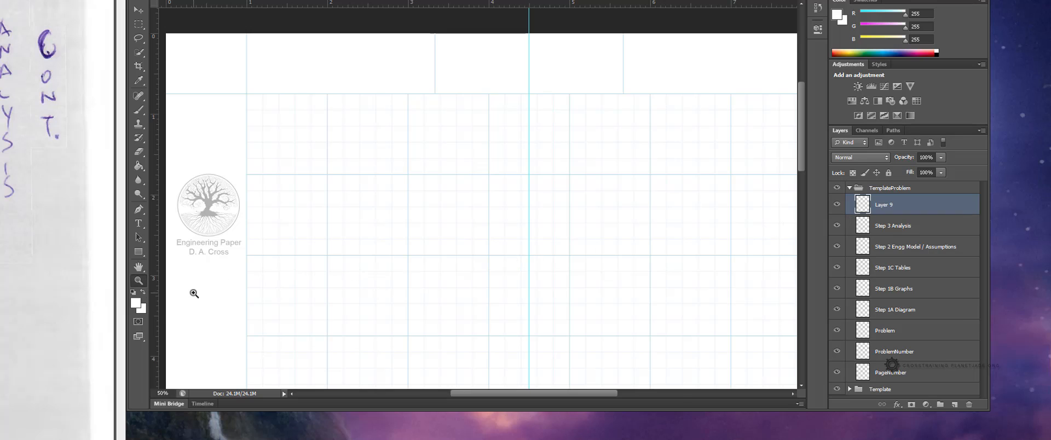
double_click(890, 203)
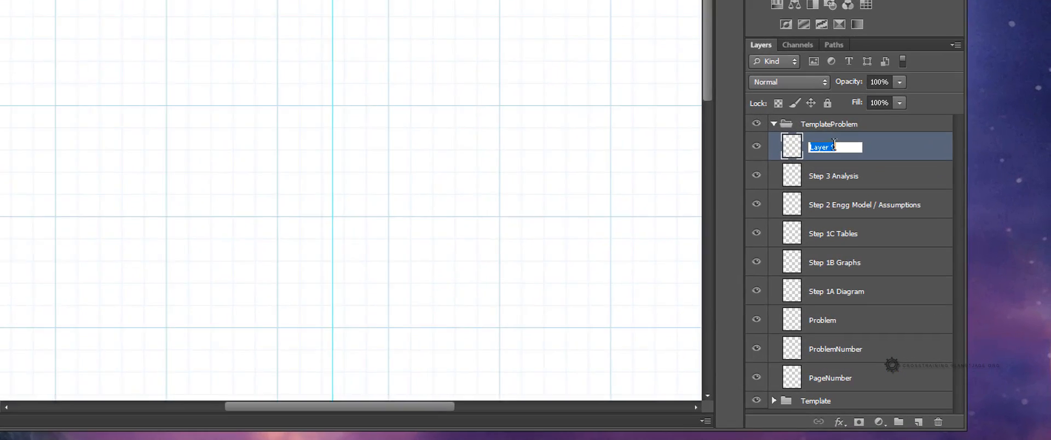
type("Step 4")
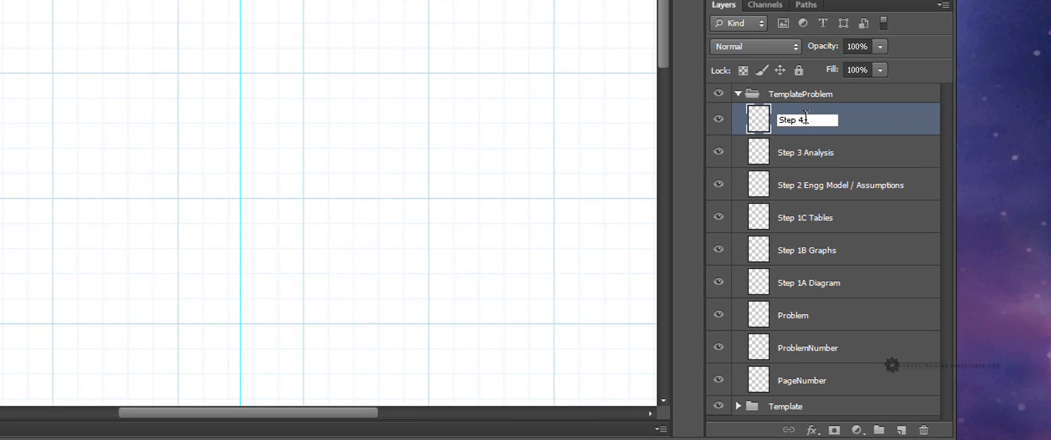
type(" SOlution")
key("Delete")
type("o")
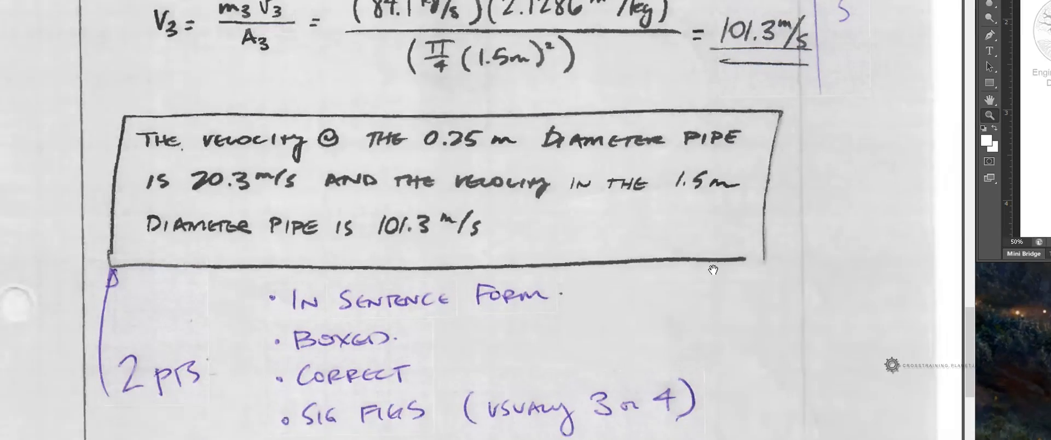
Step: Collapse the TemplateProblem group and briefly open and close the Template group to review its layers
left_click_drag(650, 331, 660, 392)
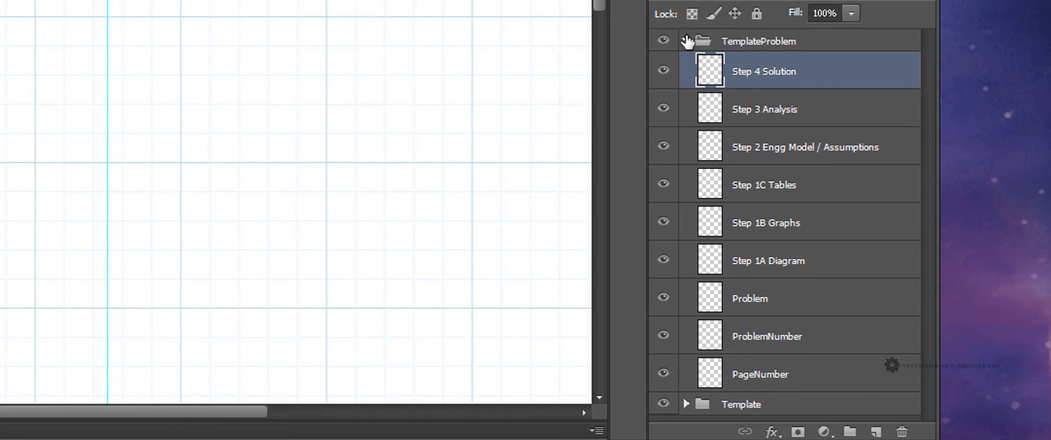
left_click(686, 41)
left_click(736, 66)
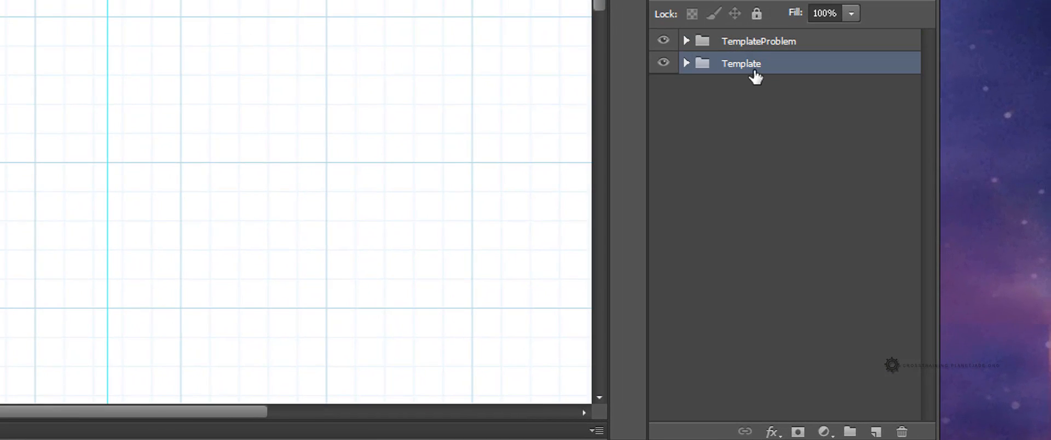
left_click(686, 64)
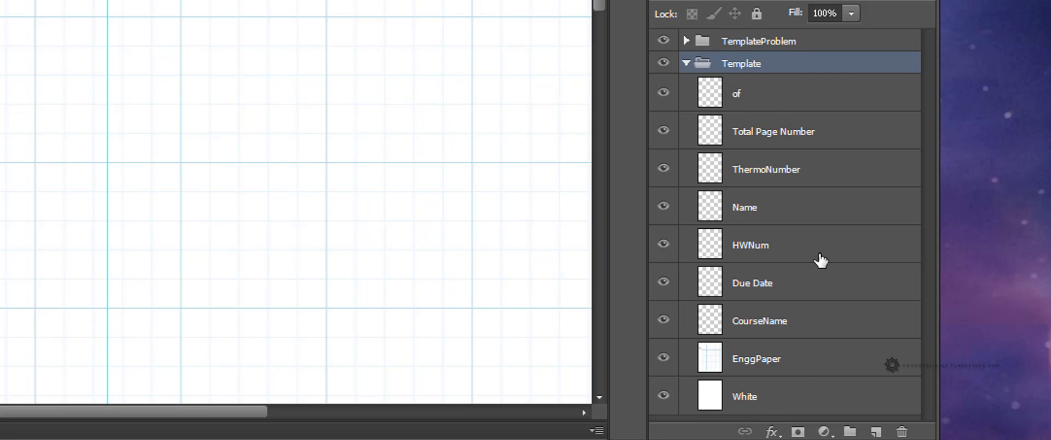
left_click(685, 63)
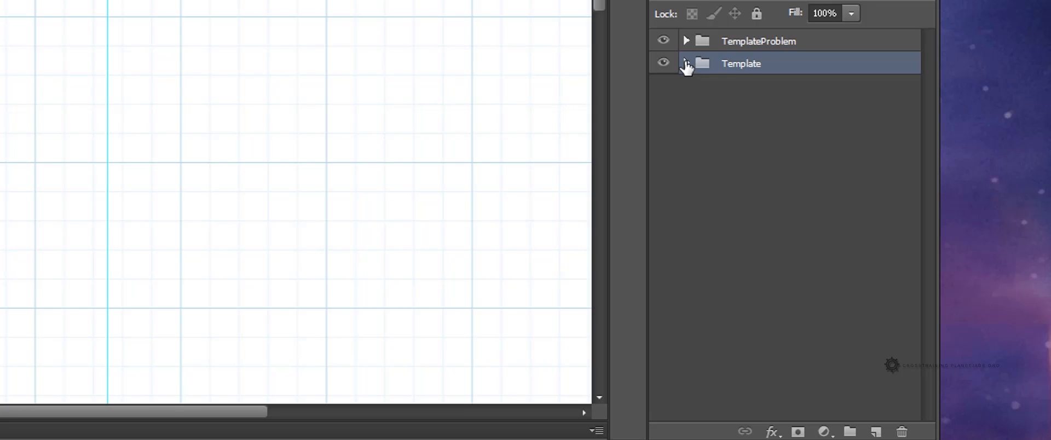
left_click(686, 41)
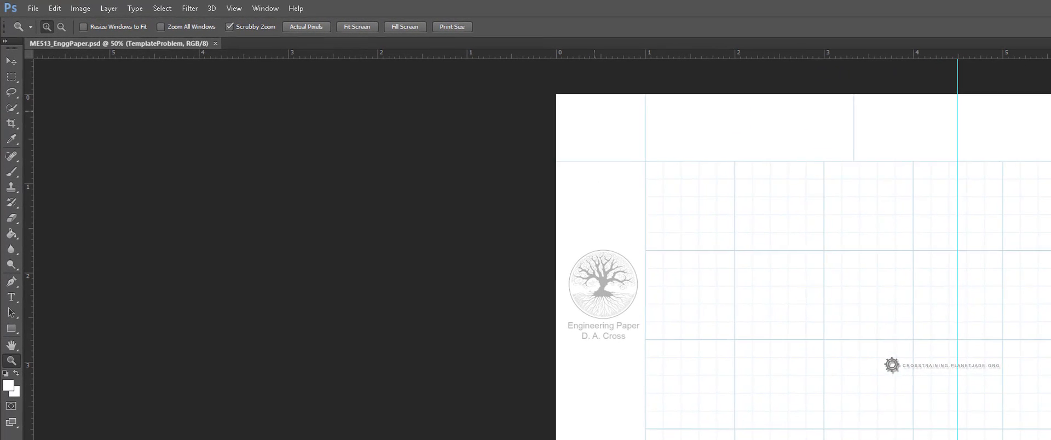
Step: Zoom into the header, pick the 2 px Brush, select the CourseName layer and set the foreground colour to black
left_click(15, 174)
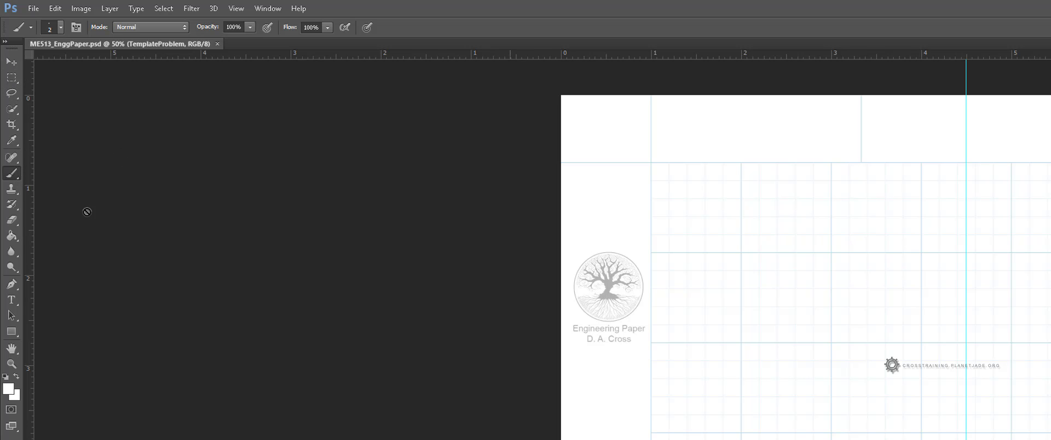
left_click(13, 366)
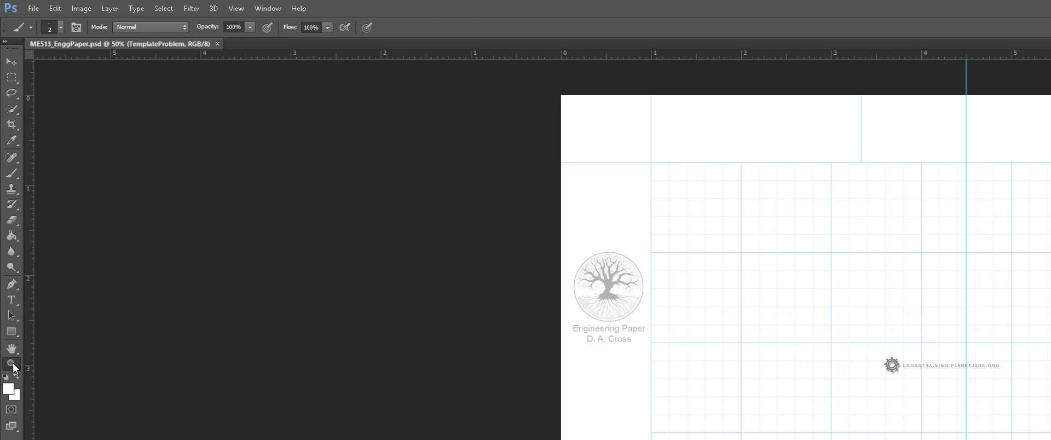
left_click(696, 314)
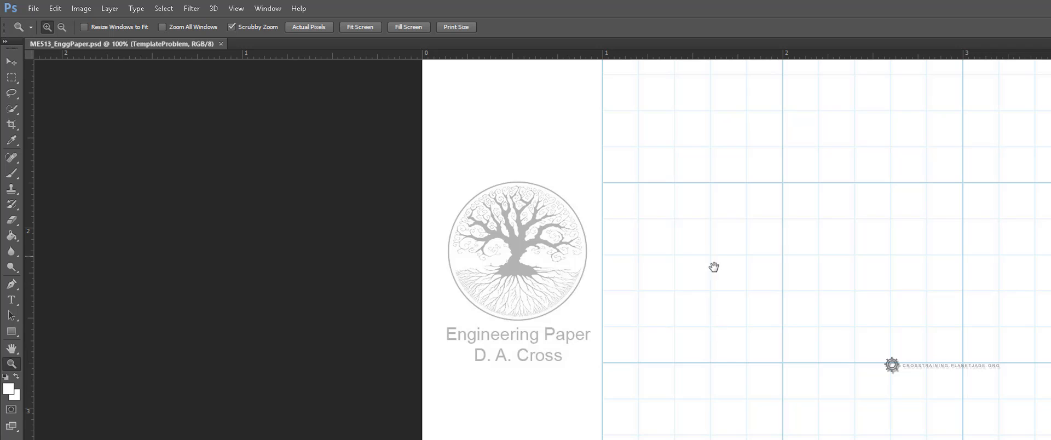
left_click(713, 274)
left_click(713, 333)
key("space")
left_click_drag(695, 319, 618, 332)
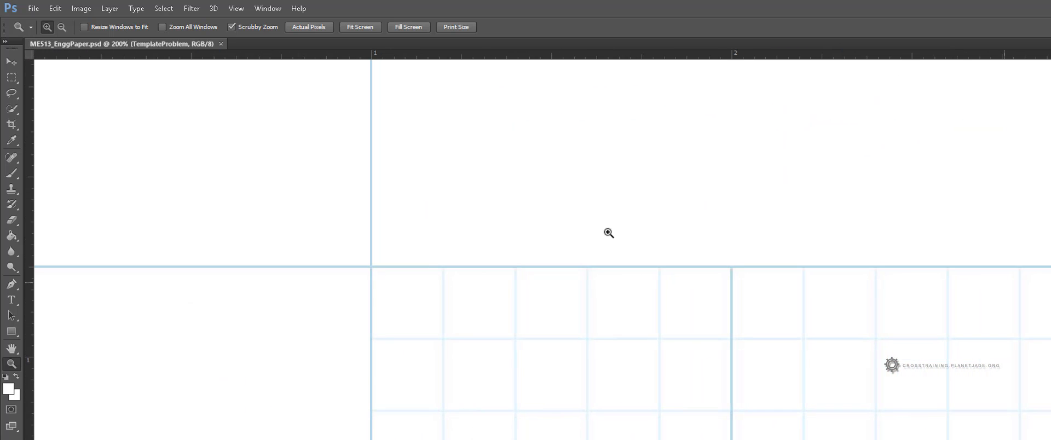
left_click(11, 175)
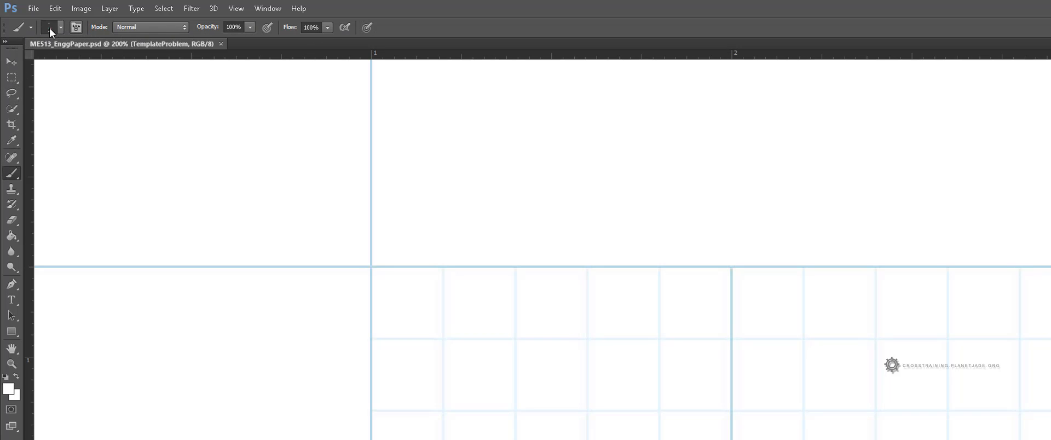
left_click(61, 28)
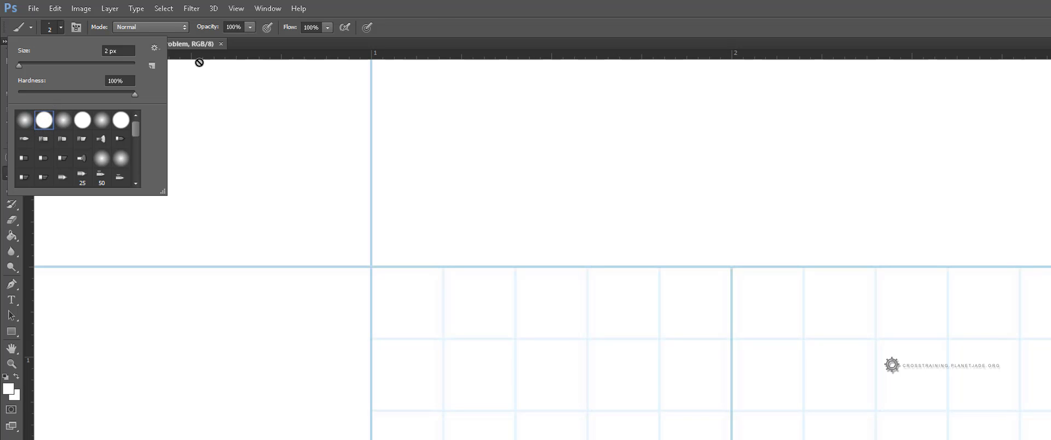
left_click(466, 14)
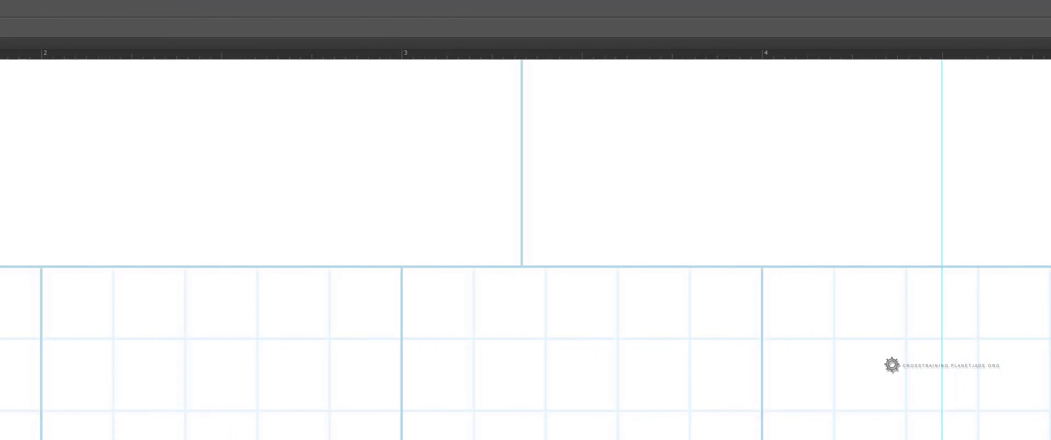
left_click(896, 275)
left_click(896, 274)
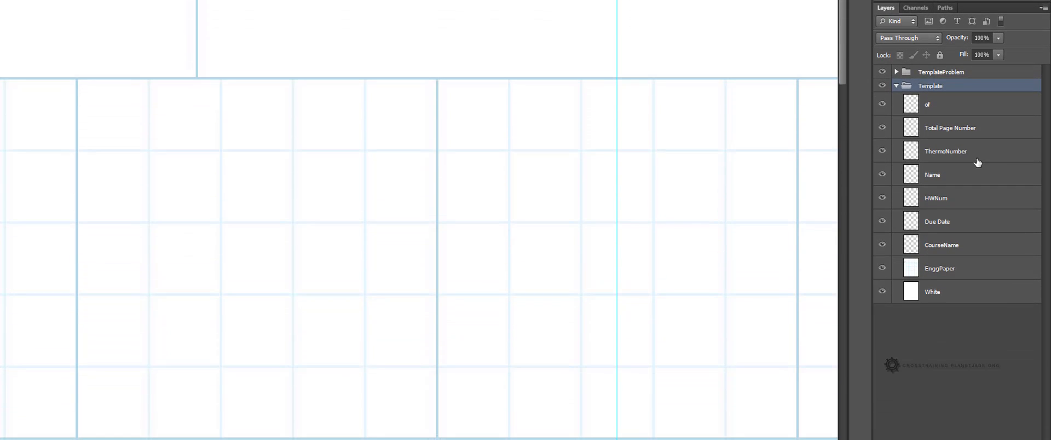
left_click(945, 246)
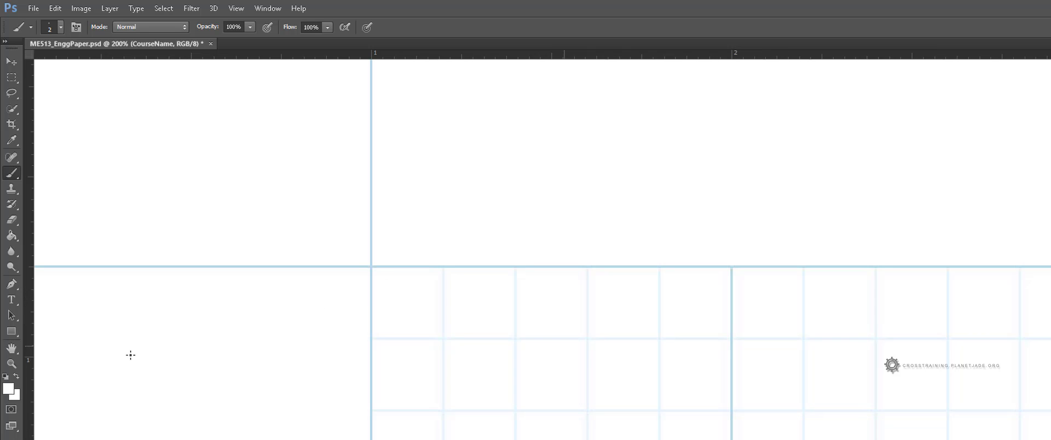
left_click(9, 392)
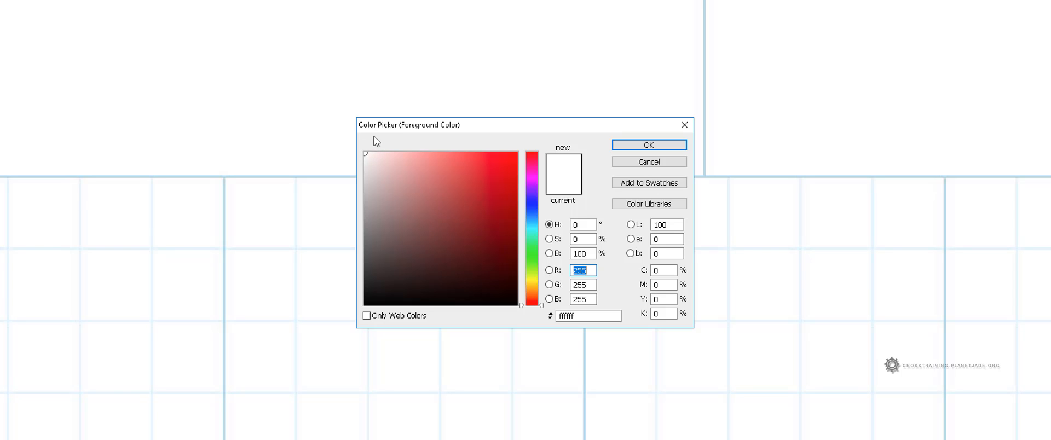
left_click_drag(399, 284, 363, 311)
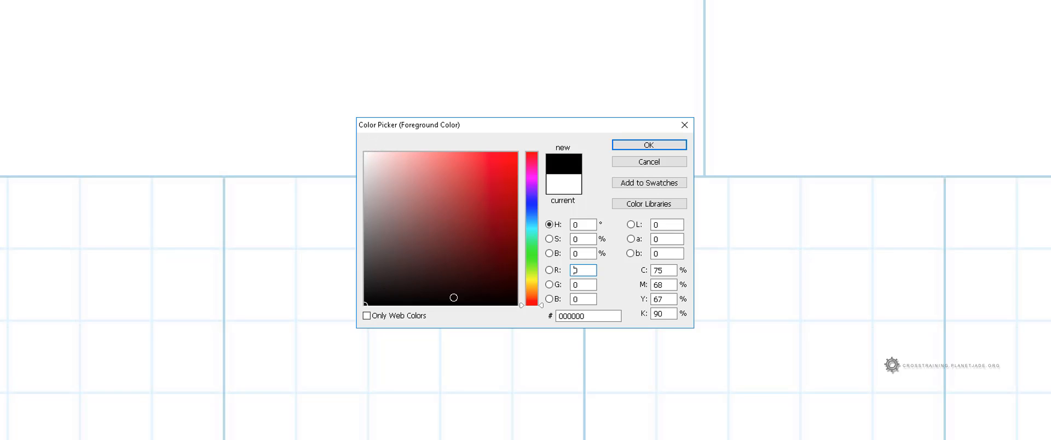
left_click(650, 145)
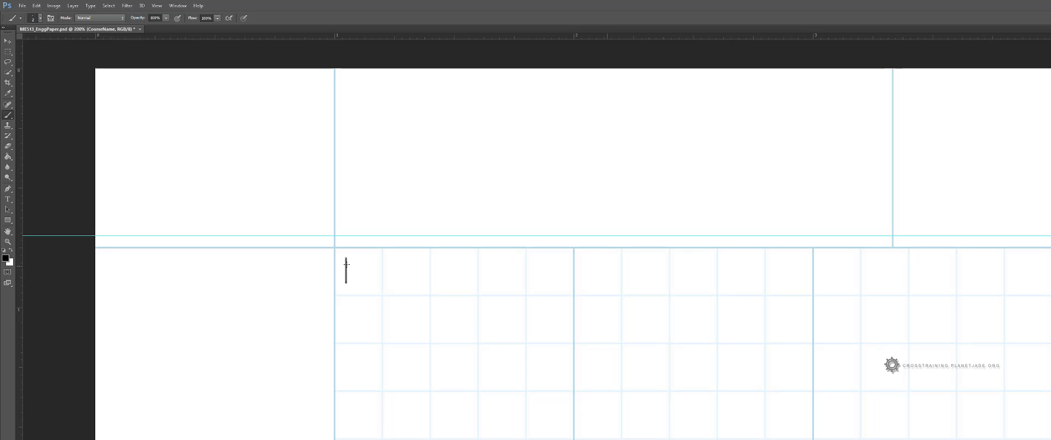
Step: Handwrite ME 513 in the course name field of the header
left_click_drag(350, 262, 366, 262)
left_click_drag(376, 282, 387, 282)
left_click_drag(411, 279, 400, 282)
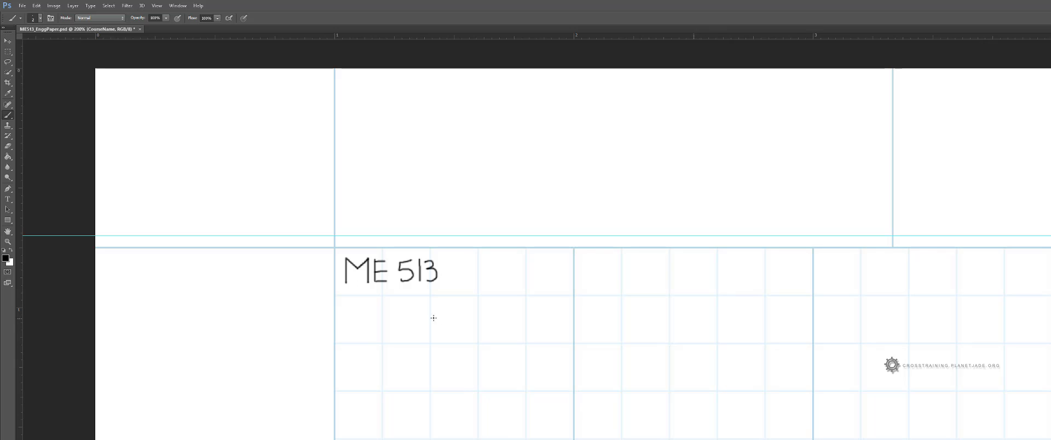
left_click_drag(427, 280, 447, 319)
key("ctrl+z")
left_click_drag(433, 315, 638, 315)
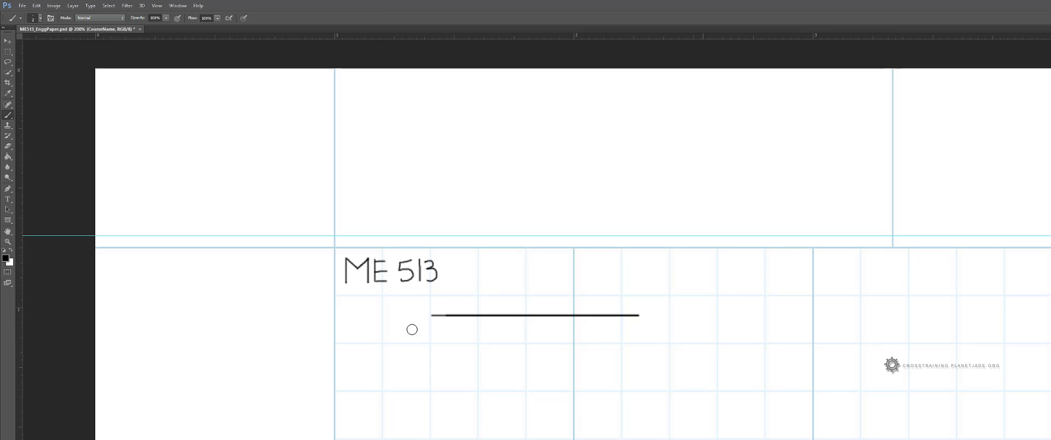
mouse_move(429, 314)
left_mouse_down()
mouse_move(638, 313)
mouse_move(591, 319)
mouse_move(620, 317)
left_mouse_up()
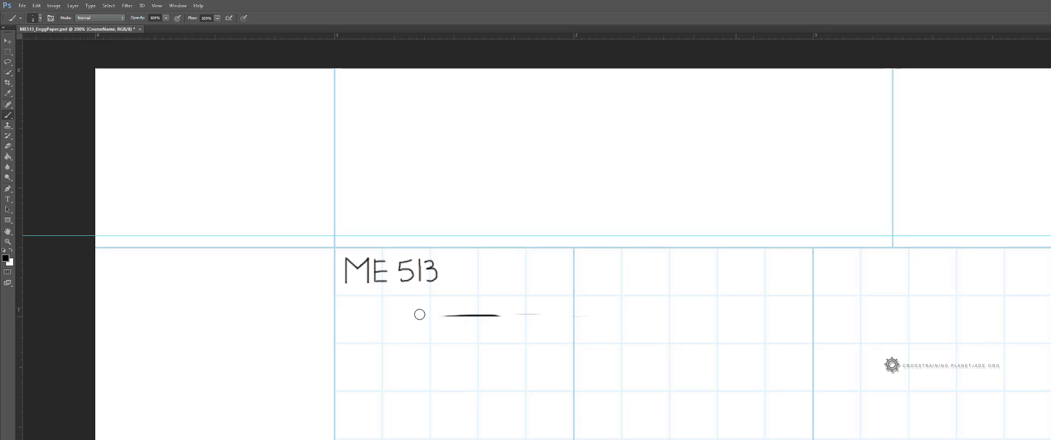
left_click_drag(438, 317, 570, 312)
Step: Continue the handwritten course name with THERMODYNAMICS 1
mouse_move(453, 261)
left_mouse_down()
mouse_move(476, 261)
mouse_move(465, 282)
mouse_move(477, 283)
left_mouse_up()
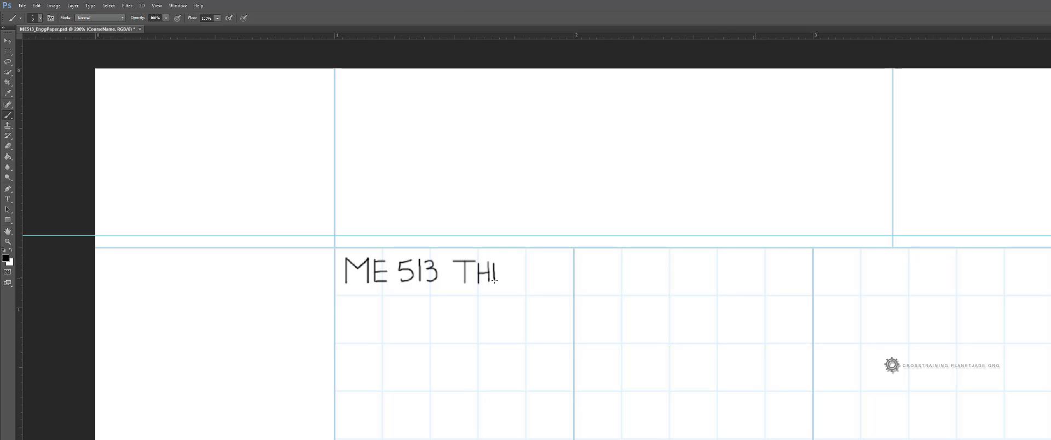
mouse_move(494, 270)
left_mouse_down()
mouse_move(505, 261)
mouse_move(509, 284)
left_mouse_up()
mouse_move(523, 262)
left_mouse_down()
mouse_move(523, 283)
mouse_move(531, 270)
mouse_move(540, 281)
left_mouse_up()
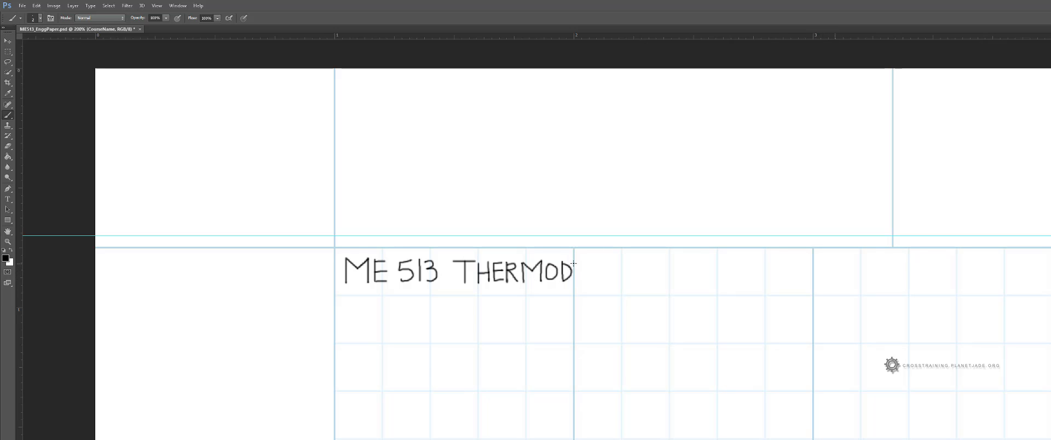
left_click_drag(573, 264, 579, 270)
mouse_move(585, 264)
left_mouse_down()
mouse_move(590, 284)
mouse_move(621, 273)
mouse_move(650, 282)
mouse_move(654, 268)
mouse_move(657, 283)
mouse_move(666, 281)
left_mouse_up()
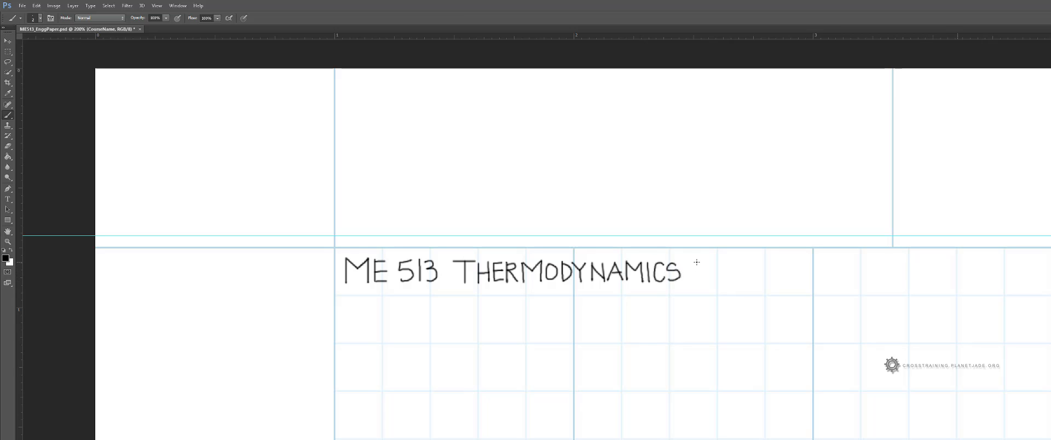
left_click_drag(696, 263, 700, 281)
Step: Move the handwritten course name up into the header box above the grid
left_click(8, 44)
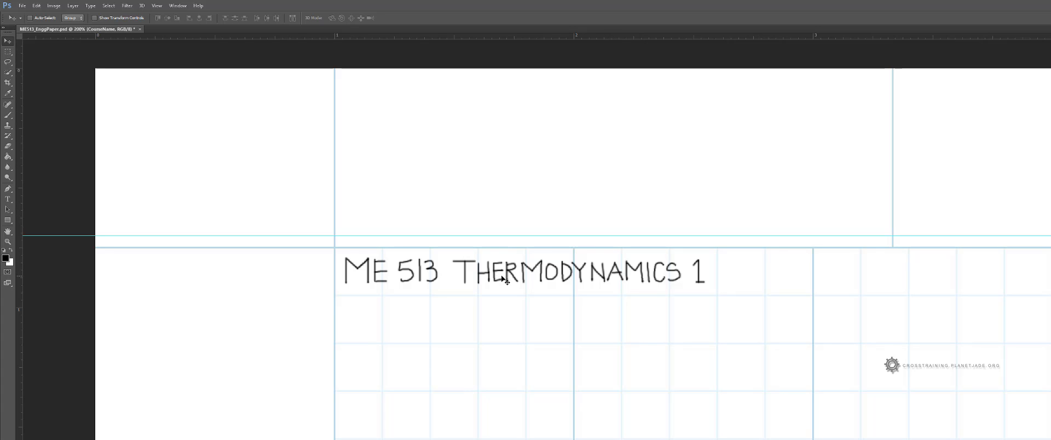
left_click_drag(499, 278, 497, 230)
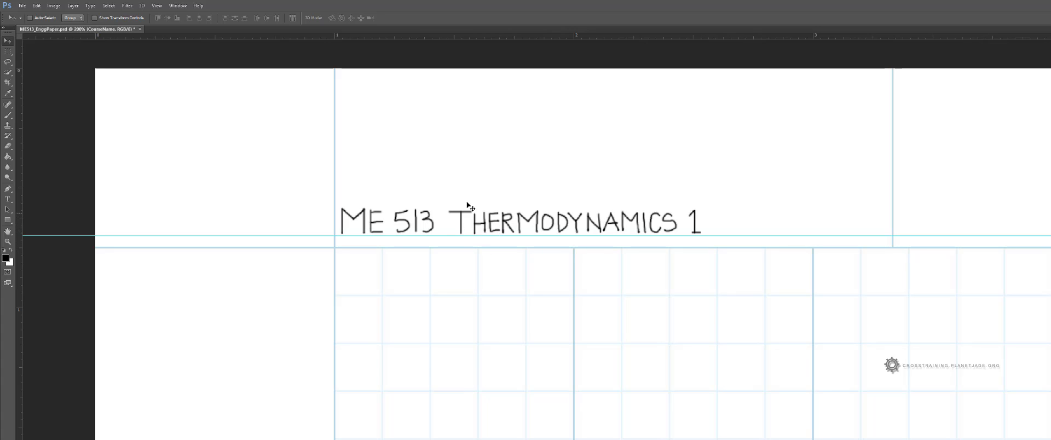
Step: Handwrite DUE DATE: on the Due Date layer just below the course name
left_click(1049, 320)
left_click(8, 115)
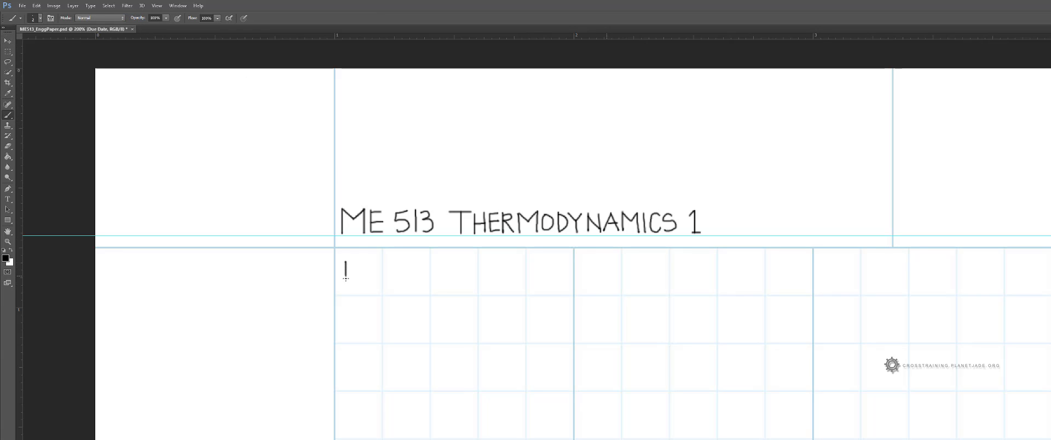
mouse_move(345, 279)
left_mouse_down()
mouse_move(367, 281)
mouse_move(374, 271)
mouse_move(387, 282)
mouse_move(378, 265)
mouse_move(406, 285)
mouse_move(417, 269)
mouse_move(407, 264)
mouse_move(420, 284)
mouse_move(455, 282)
left_mouse_up()
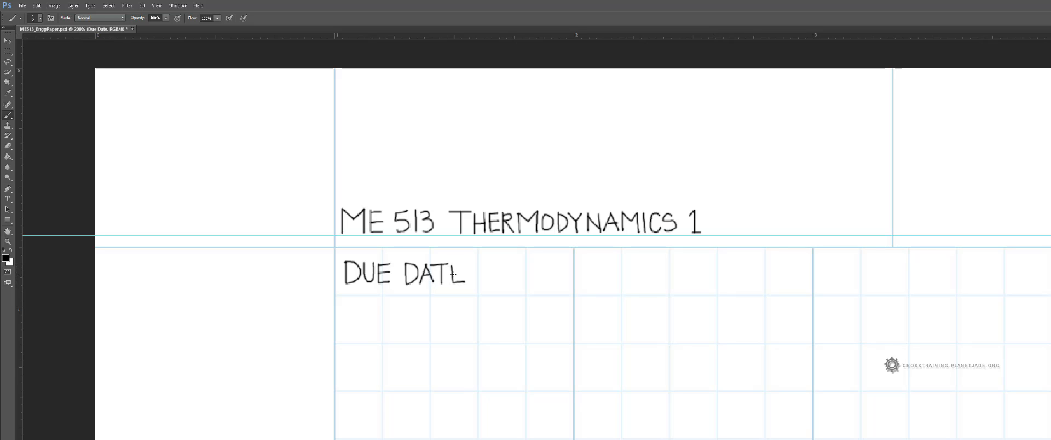
left_click(469, 268)
left_click(470, 278)
Step: Move the DUE DATE: lettering into the header box to the right of the course name
left_click(7, 41)
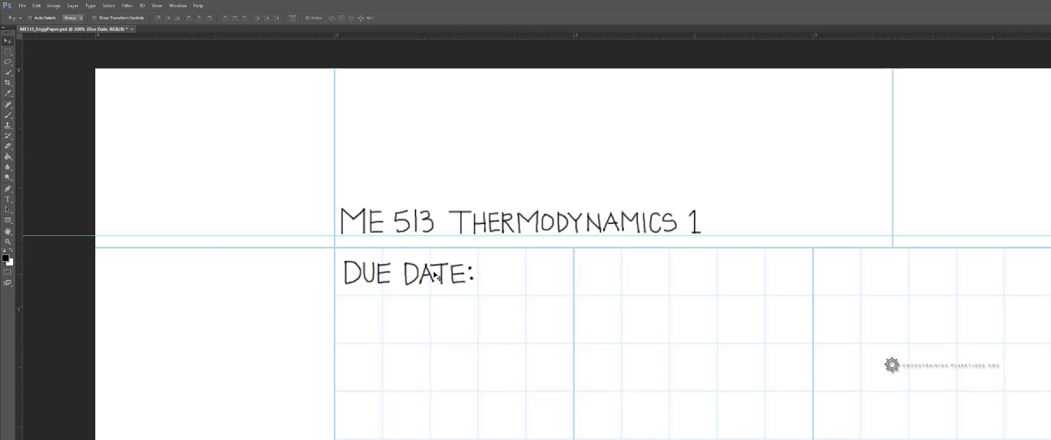
mouse_move(478, 274)
left_mouse_down()
mouse_move(872, 268)
mouse_move(990, 227)
left_mouse_up()
left_click_drag(1031, 307, 806, 318)
left_click_drag(687, 330, 888, 284)
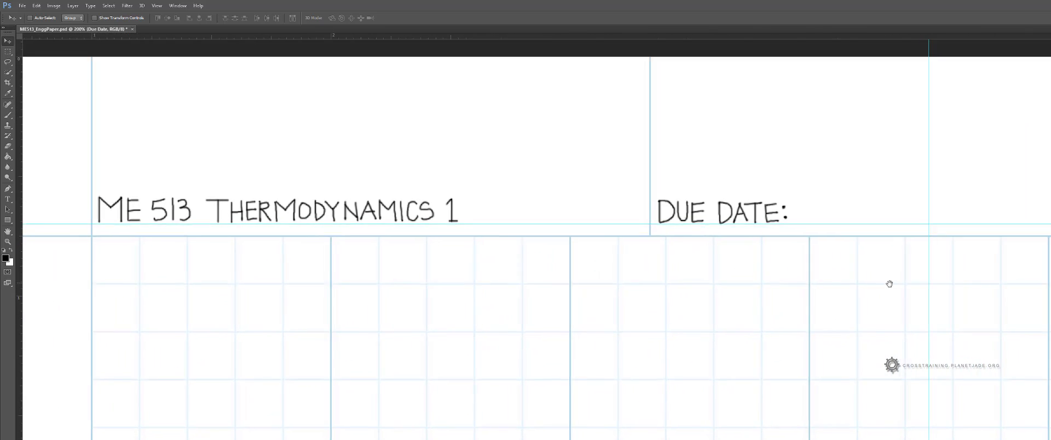
Step: Handwrite HOMEWORK #: beneath the header line on the same layer as the due date
left_click(7, 115)
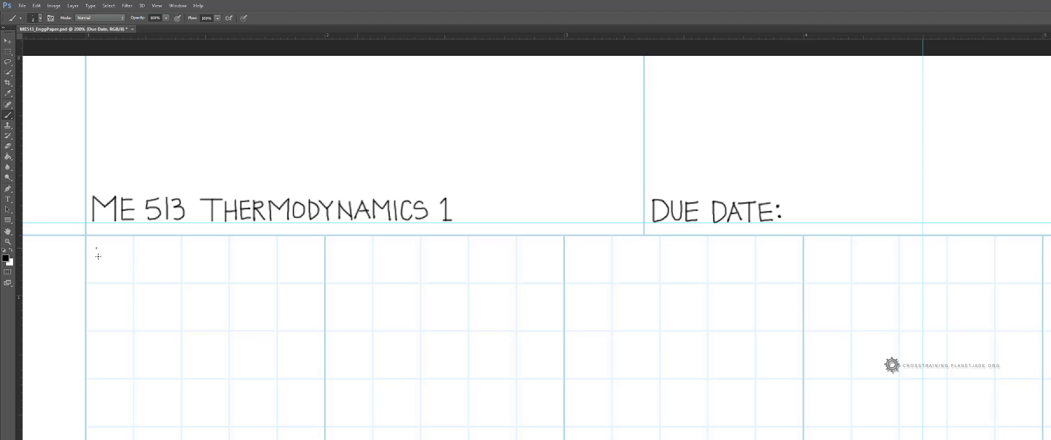
mouse_move(98, 256)
left_mouse_down()
mouse_move(124, 261)
mouse_move(119, 252)
mouse_move(128, 270)
mouse_move(138, 257)
mouse_move(148, 271)
mouse_move(159, 271)
mouse_move(151, 259)
mouse_move(179, 265)
mouse_move(182, 253)
mouse_move(200, 272)
mouse_move(221, 257)
mouse_move(237, 271)
left_mouse_up()
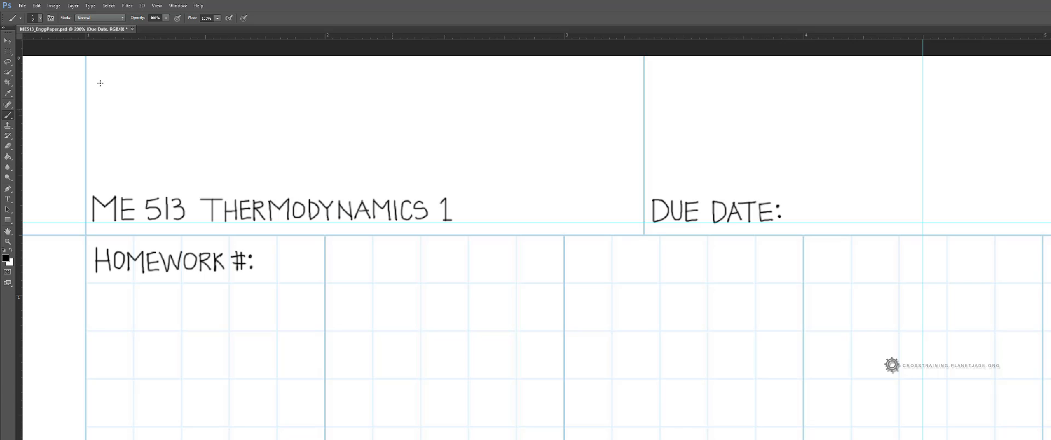
key("v")
mouse_move(223, 272)
left_mouse_down()
mouse_move(620, 226)
mouse_move(632, 240)
mouse_move(480, 275)
mouse_move(449, 298)
left_mouse_up()
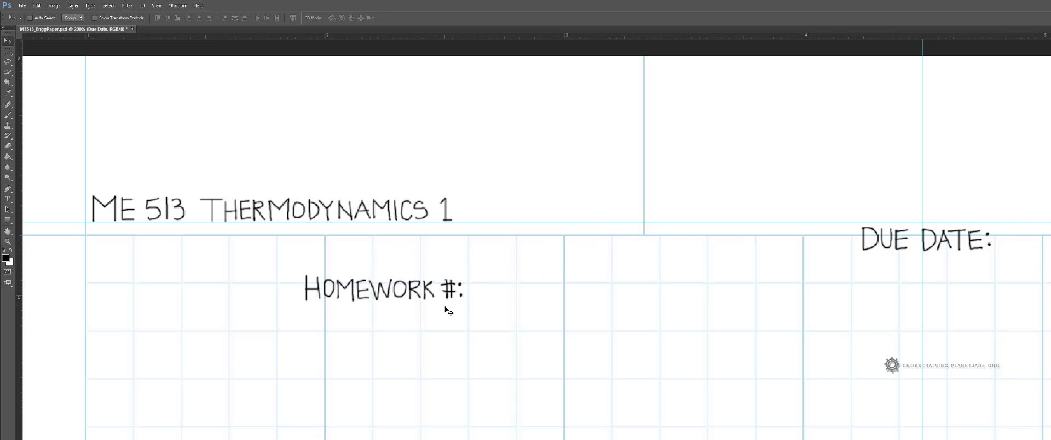
left_click_drag(914, 249, 708, 223)
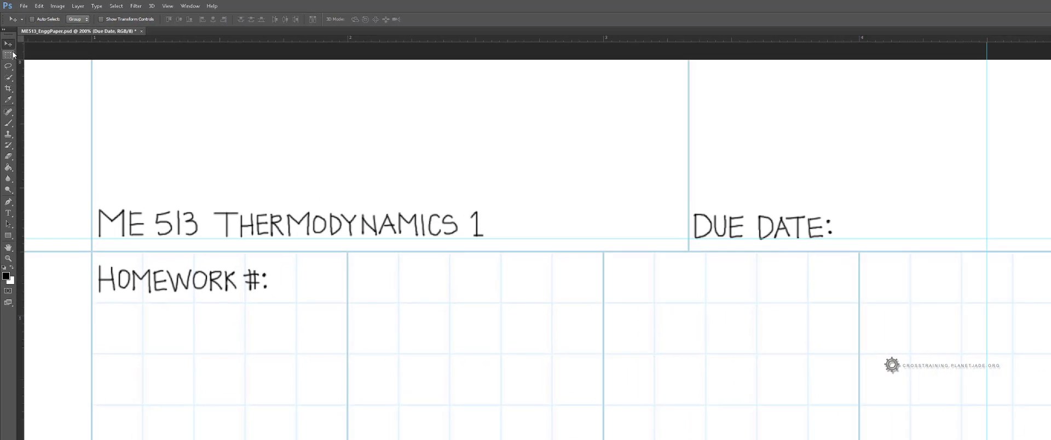
Step: Cut the HOMEWORK #: lettering out of the Due Date layer and paste it as a new layer
left_click(12, 53)
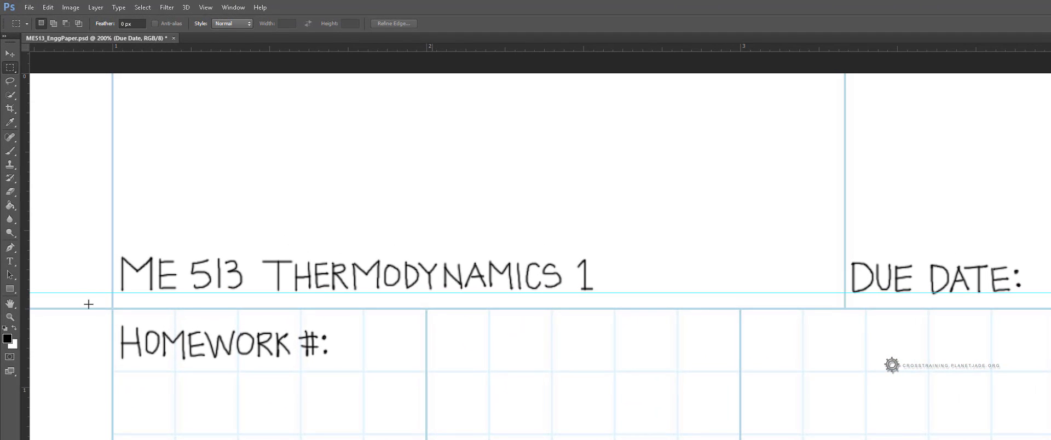
left_click_drag(111, 313, 350, 358)
key("ctrl+x")
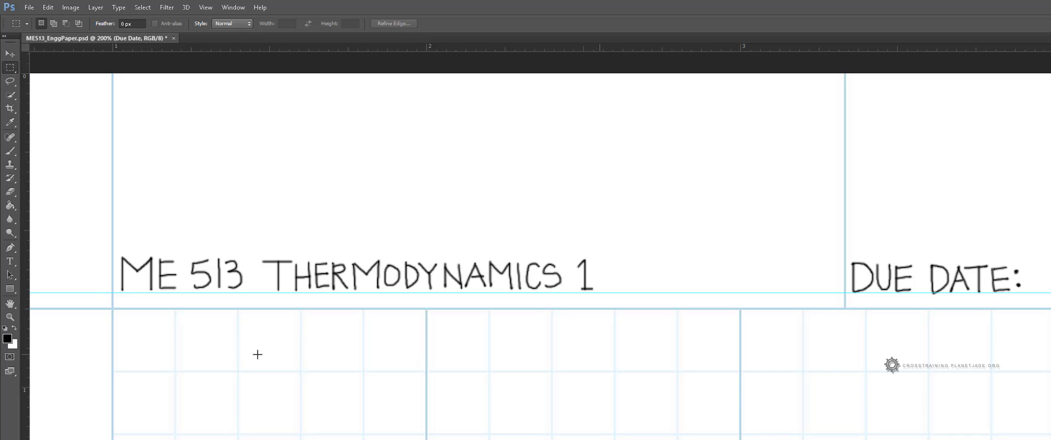
key("ctrl+v")
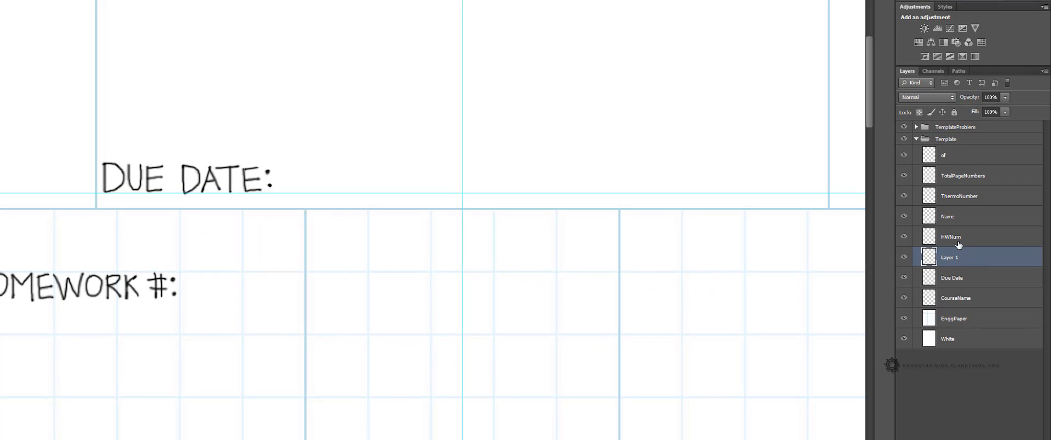
Step: Merge the pasted lettering layer into the HWNum layer
left_click(958, 243)
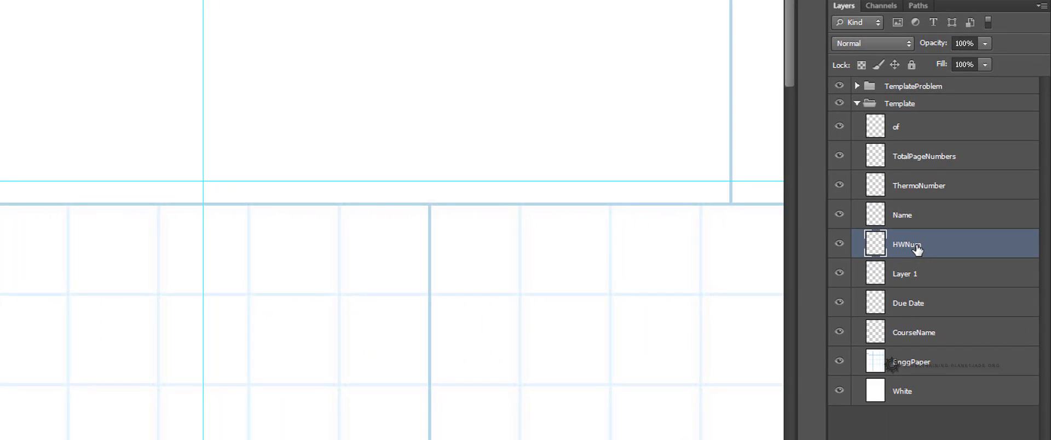
left_click(912, 279, "shift")
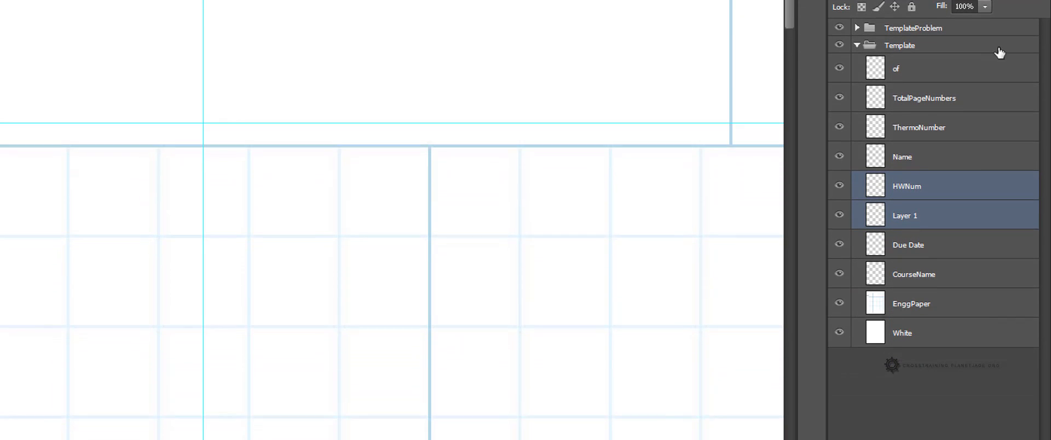
right_click(962, 189)
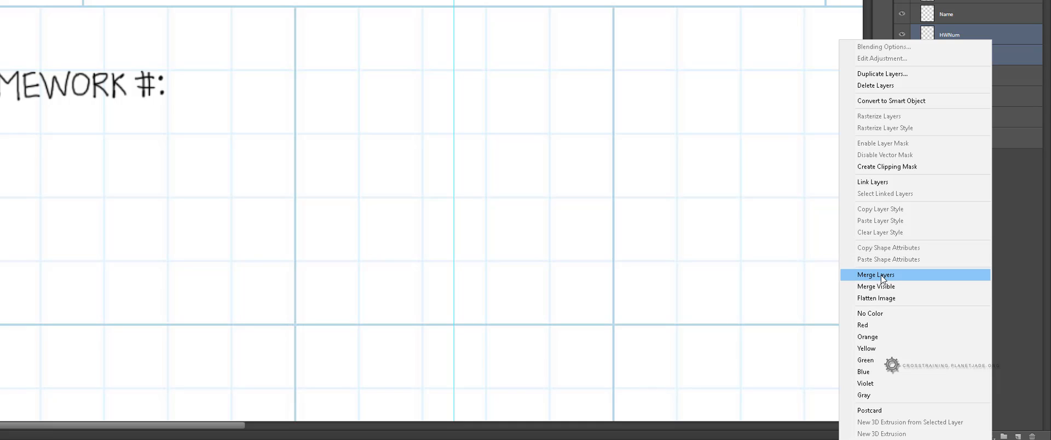
left_click(1026, 173)
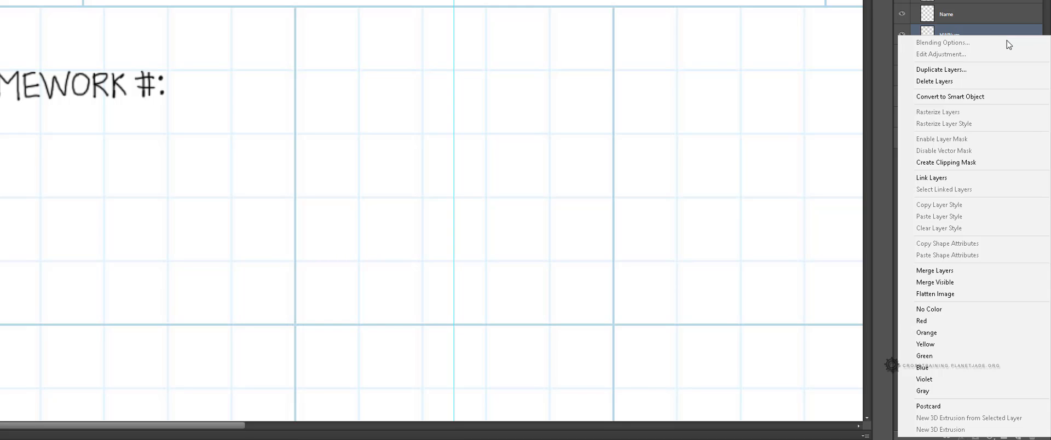
right_click(994, 38)
left_click(934, 271)
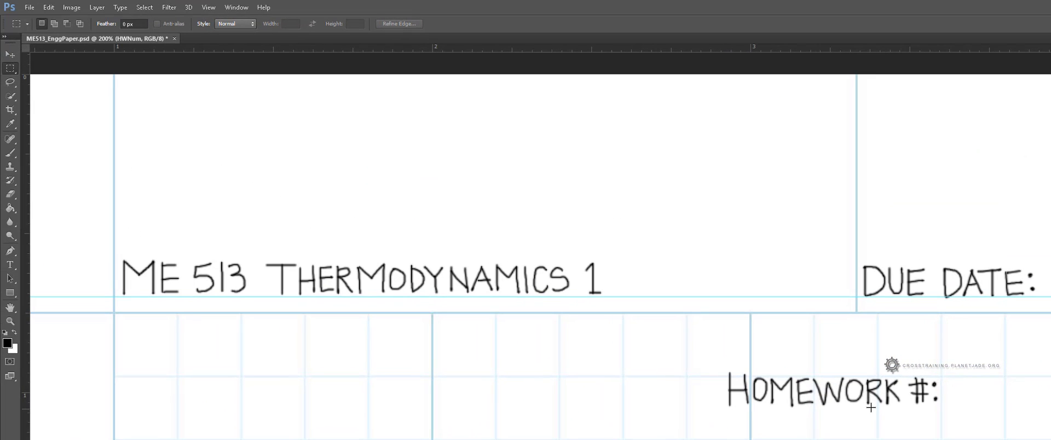
left_click_drag(872, 406, 1005, 347)
left_click(148, 9)
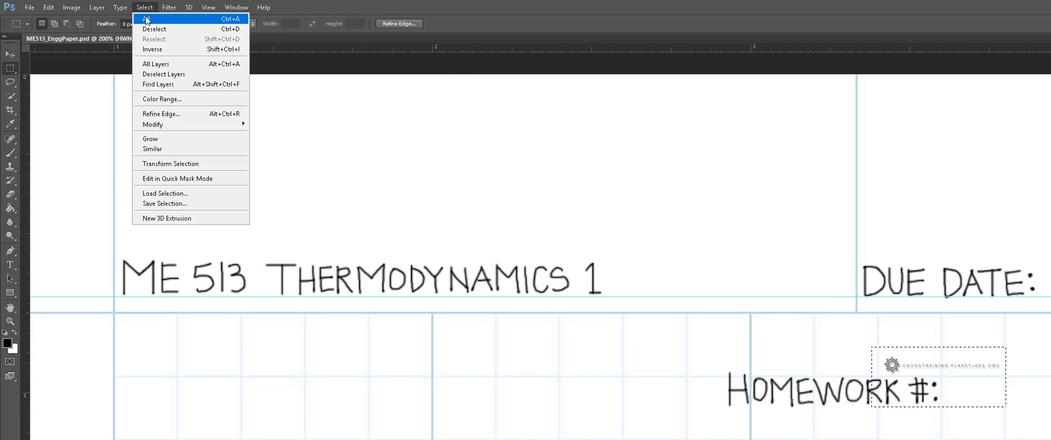
left_click(149, 32)
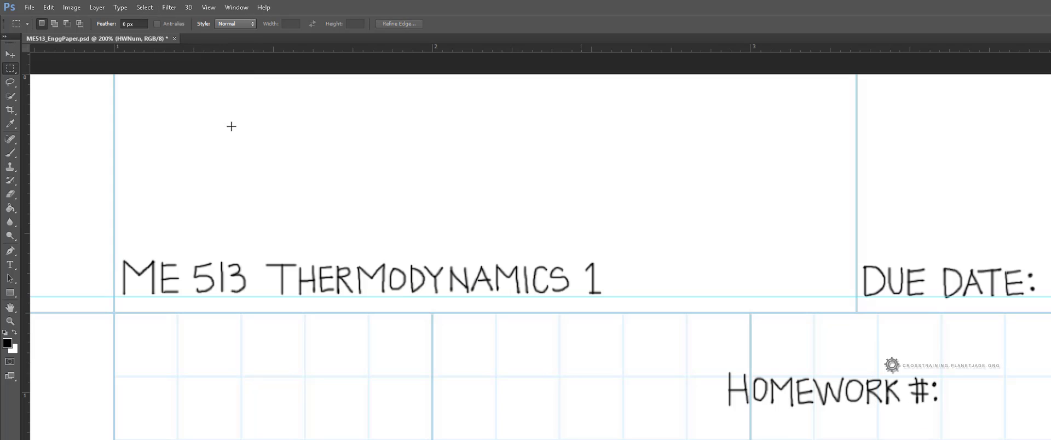
Step: Move HOMEWORK #: into the header box directly above DUE DATE:
left_click(11, 54)
left_click_drag(834, 397, 978, 208)
left_click_drag(893, 205, 888, 197)
left_click_drag(423, 418, 130, 436)
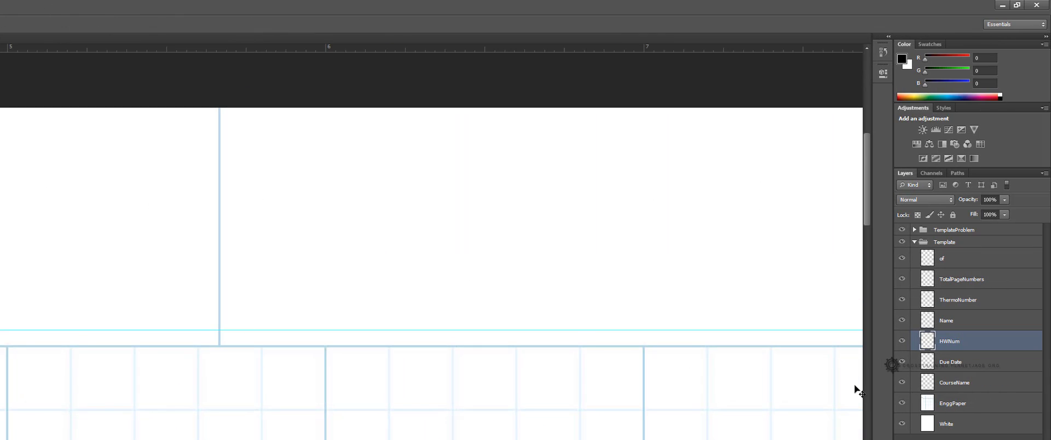
Step: Handwrite the student's full name on the Name layer
left_click(947, 321)
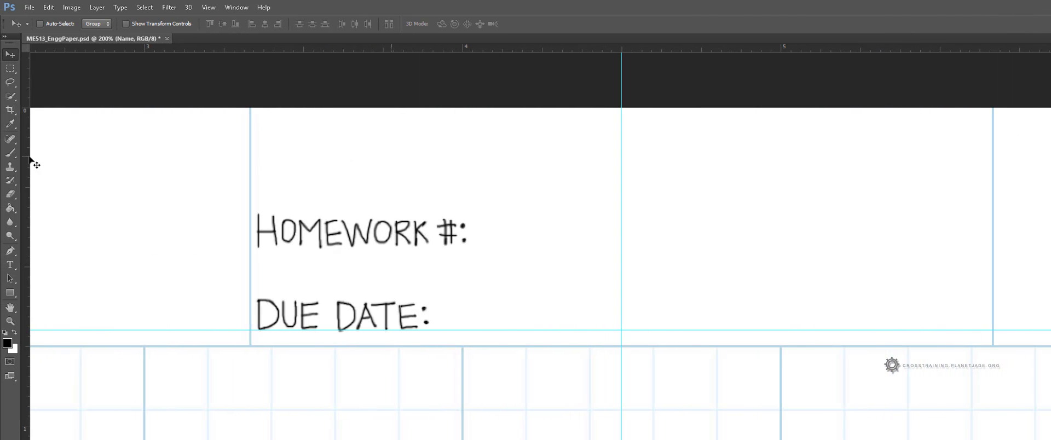
left_click(9, 153)
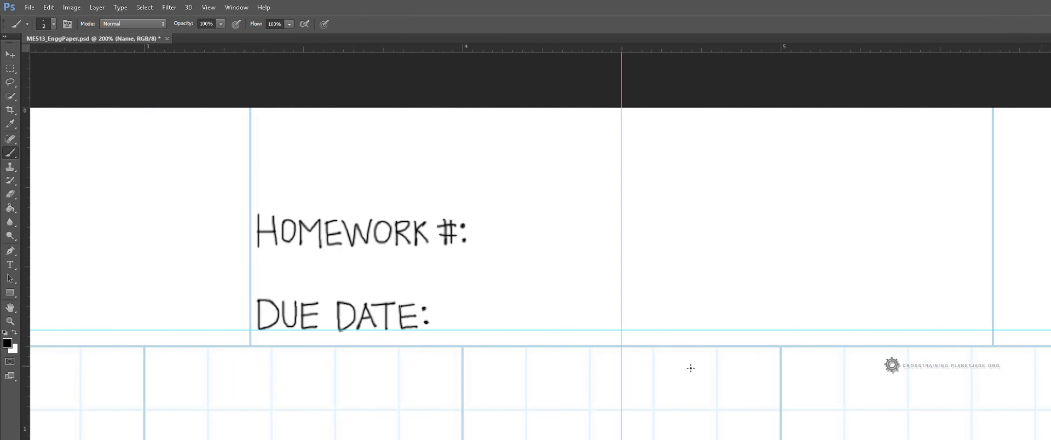
mouse_move(665, 366)
left_mouse_down()
mouse_move(665, 385)
mouse_move(683, 376)
left_mouse_up()
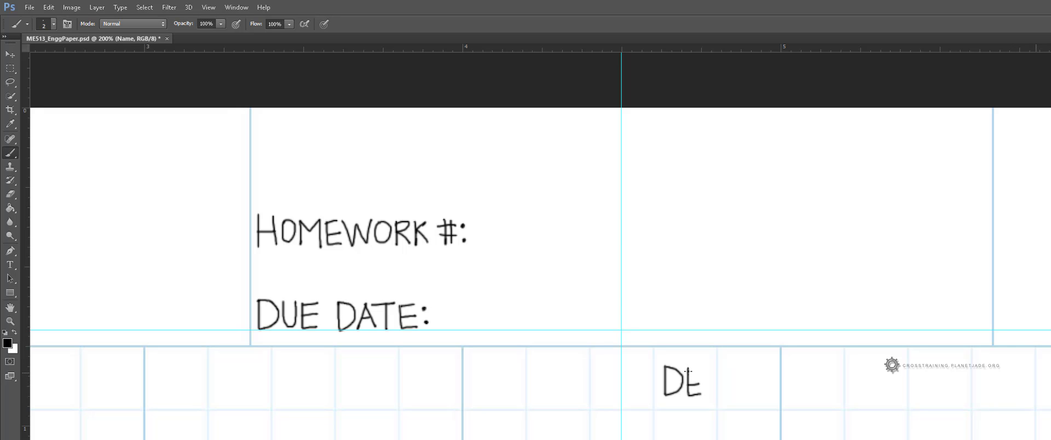
mouse_move(706, 373)
left_mouse_down()
mouse_move(706, 394)
mouse_move(745, 393)
left_mouse_up()
mouse_move(756, 366)
left_mouse_down()
mouse_move(748, 392)
mouse_move(766, 392)
mouse_move(785, 371)
left_mouse_up()
left_click_drag(780, 370, 780, 395)
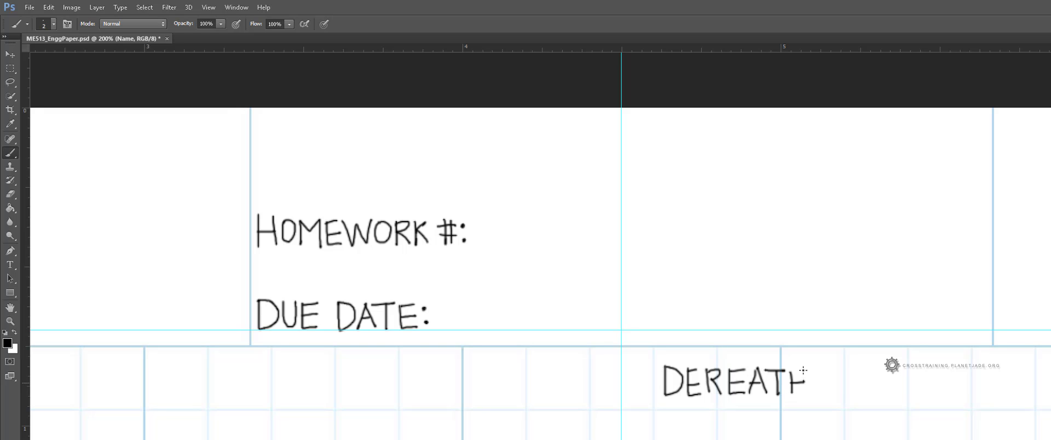
mouse_move(821, 365)
left_mouse_down()
mouse_move(810, 393)
mouse_move(828, 393)
left_mouse_up()
mouse_move(870, 372)
left_mouse_down()
mouse_move(870, 392)
mouse_move(877, 383)
mouse_move(892, 394)
mouse_move(904, 369)
left_mouse_up()
mouse_move(929, 372)
left_mouse_down()
mouse_move(914, 393)
mouse_move(947, 390)
mouse_move(929, 391)
left_mouse_up()
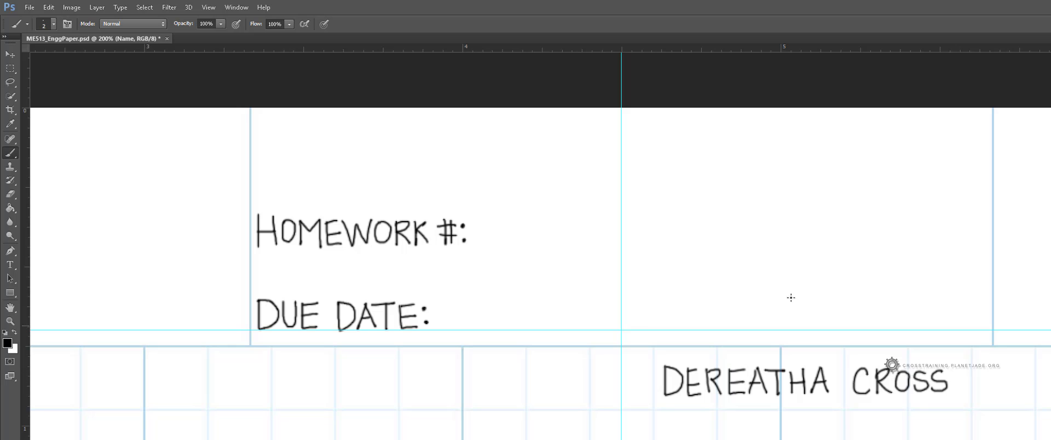
Step: Move the handwritten name up into the header box next to the homework fields
left_click(10, 54)
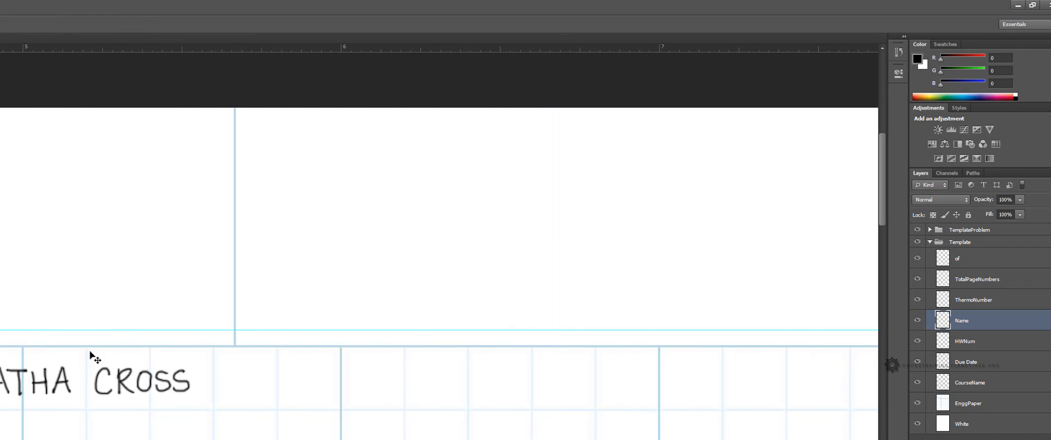
left_click_drag(861, 381, 437, 317)
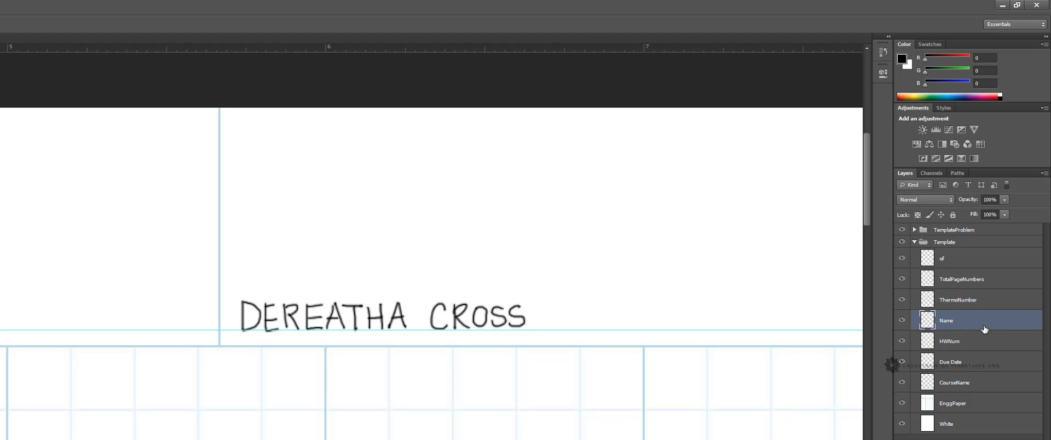
Step: Handwrite the student's thermo number with a leading tilde on the ThermoNumber layer
left_click(987, 305)
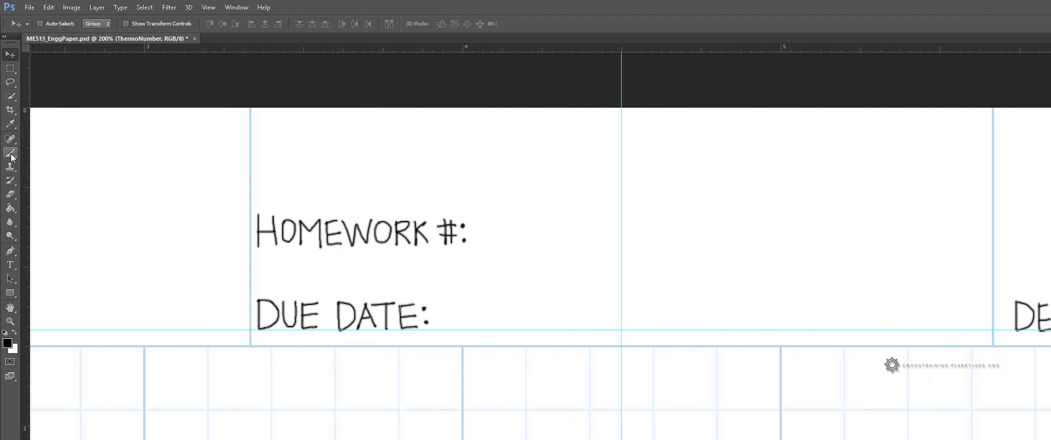
left_click(10, 153)
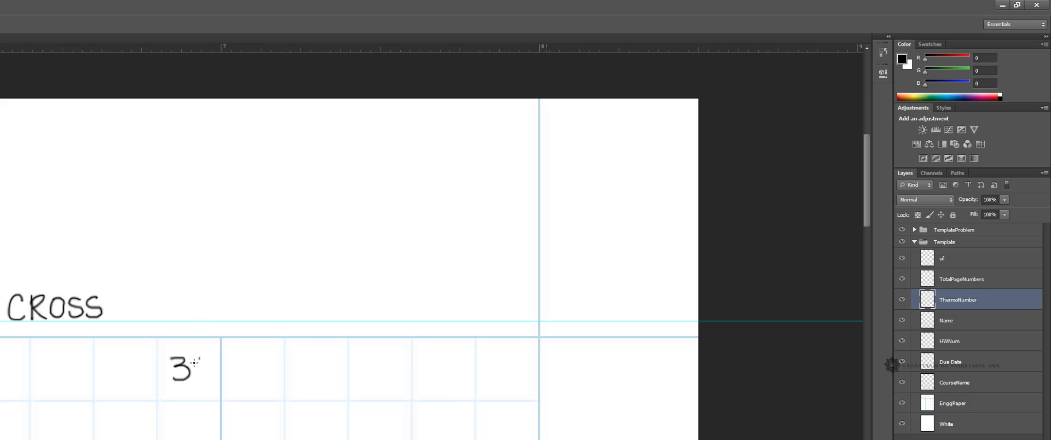
left_click_drag(195, 362, 199, 357)
mouse_move(222, 359)
left_mouse_down()
mouse_move(220, 383)
mouse_move(218, 369)
left_mouse_up()
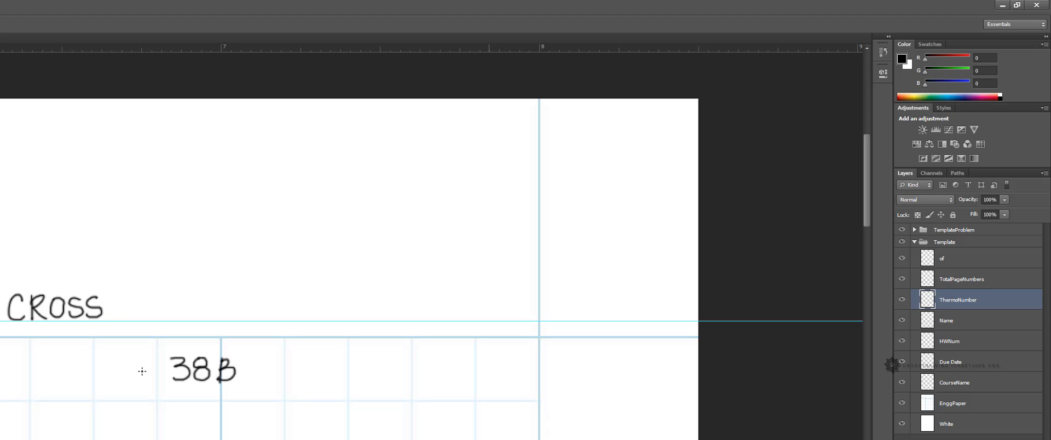
left_click_drag(145, 369, 157, 366)
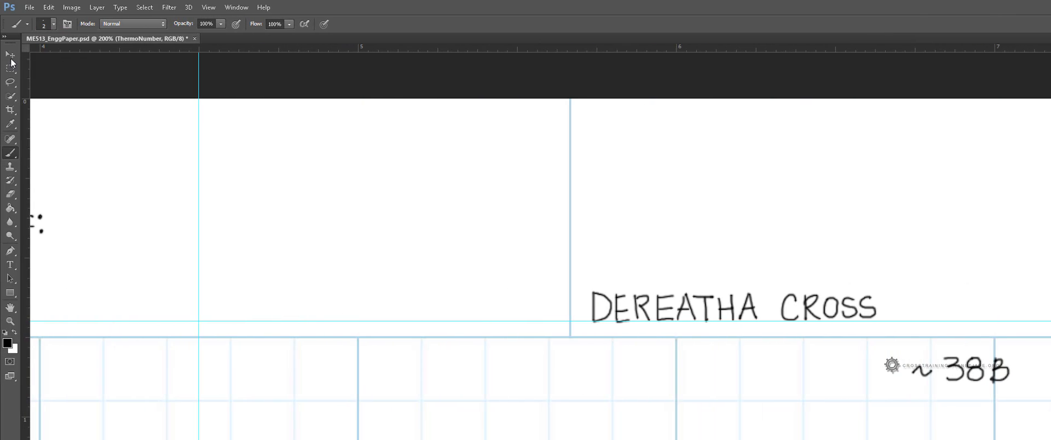
Step: Move the thermo number beside the name and shift both along the header line
mouse_move(922, 368)
left_mouse_down()
mouse_move(946, 309)
mouse_move(913, 309)
left_mouse_up()
mouse_move(461, 310)
left_mouse_down()
mouse_move(536, 311)
mouse_move(440, 313)
left_mouse_up()
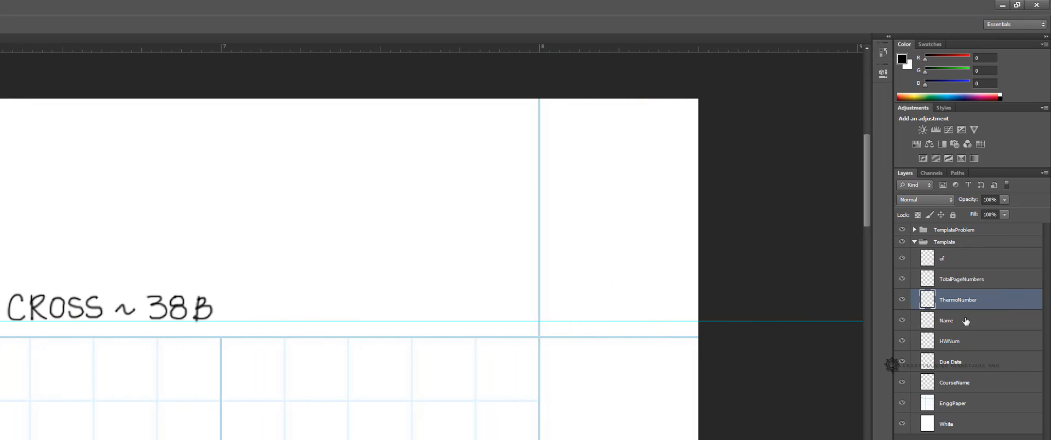
left_click(958, 321, "shift")
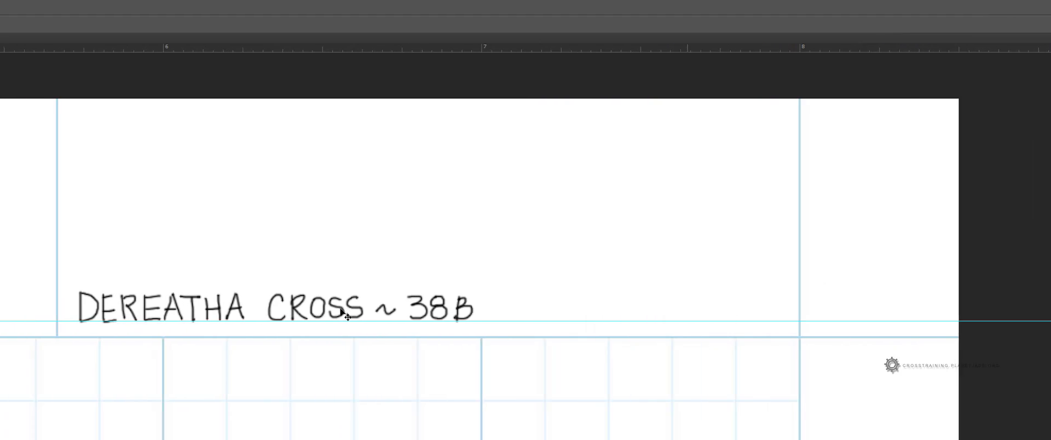
left_click_drag(342, 311, 518, 310)
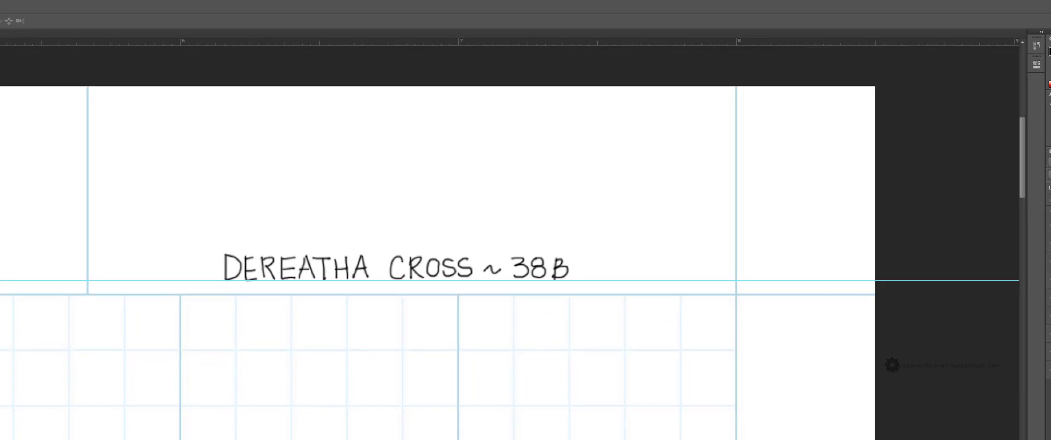
left_click_drag(710, 337, 652, 342)
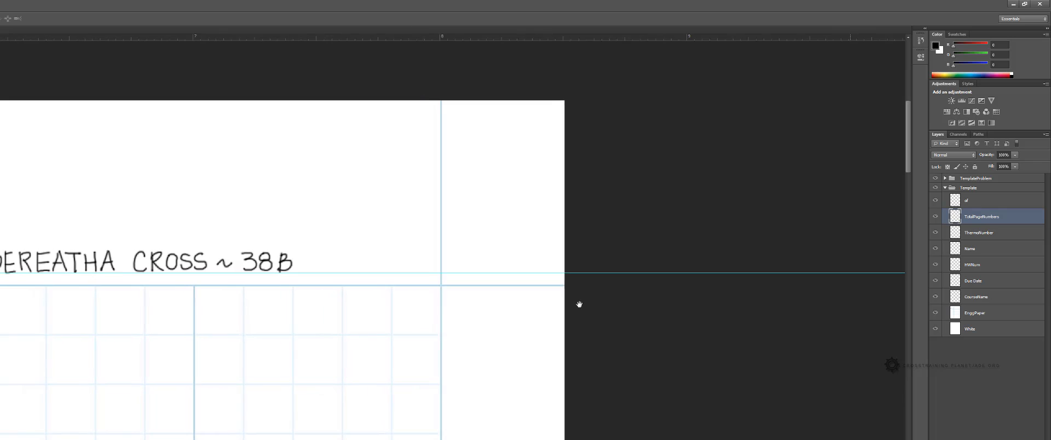
left_click_drag(579, 305, 584, 304)
left_click(984, 204)
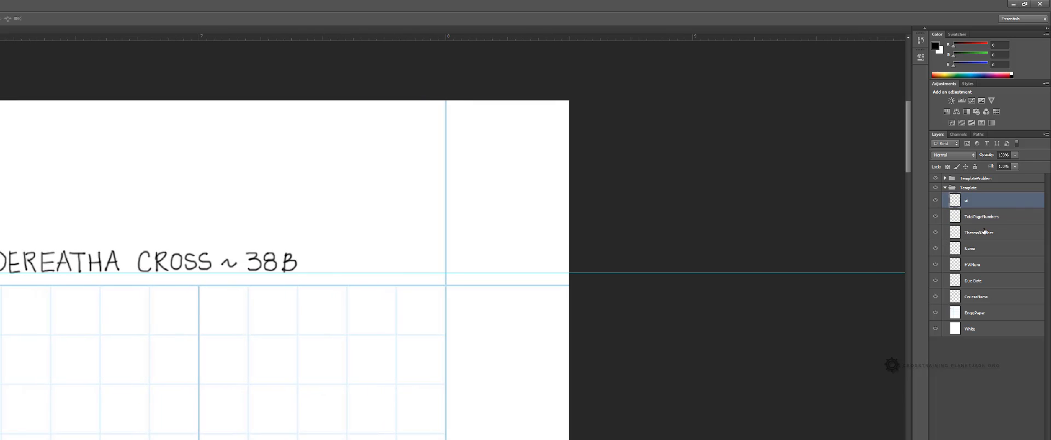
Step: Draw a small upright rectangle shape in the header's top-right corner box, above the TotalPageNumbers layer
left_click(995, 218)
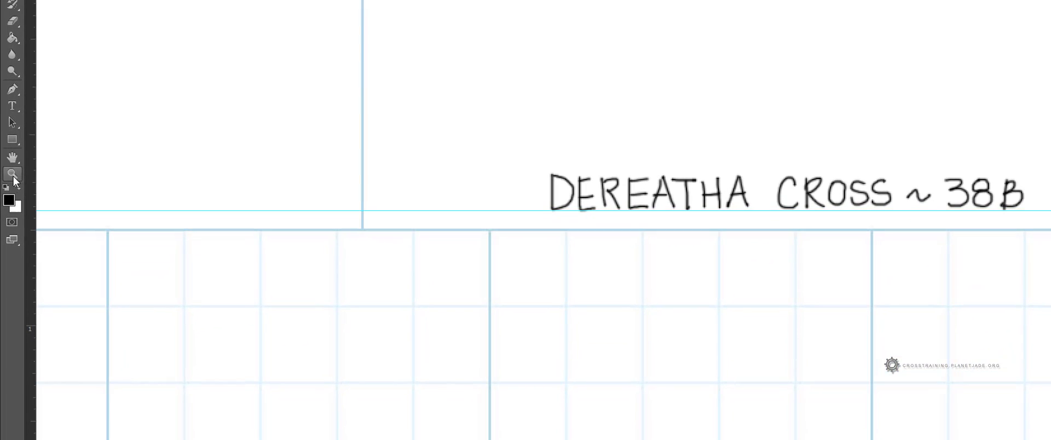
left_click(12, 140)
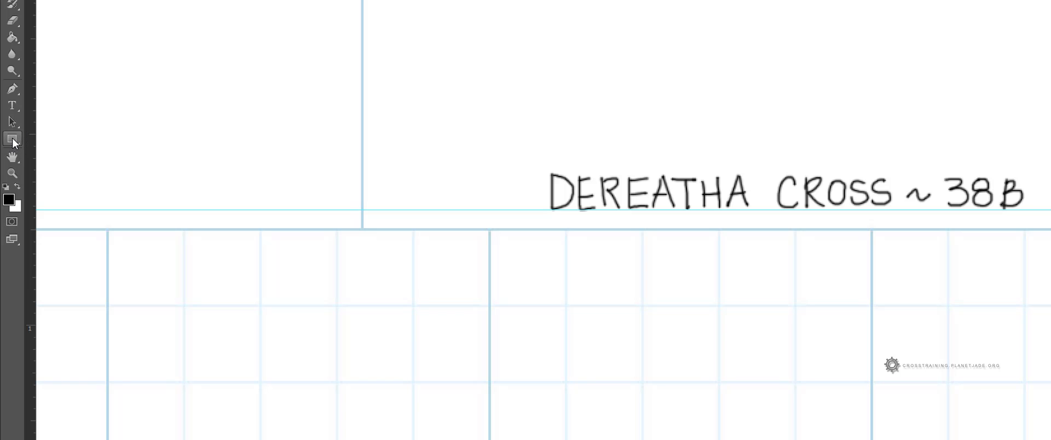
left_click(15, 144)
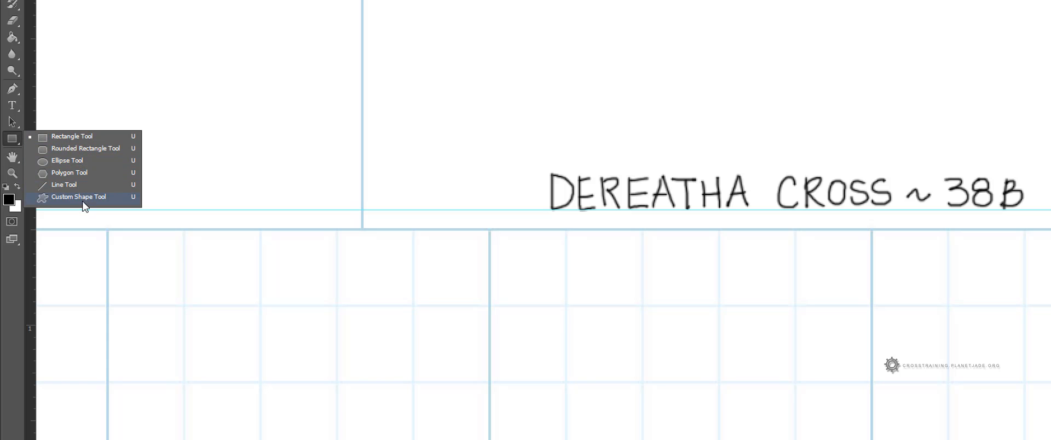
left_click(74, 136)
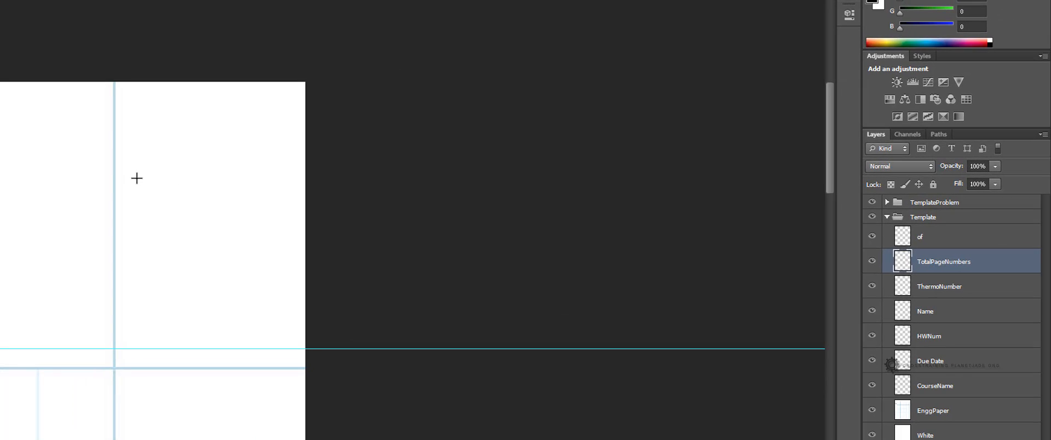
left_click_drag(136, 178, 239, 347)
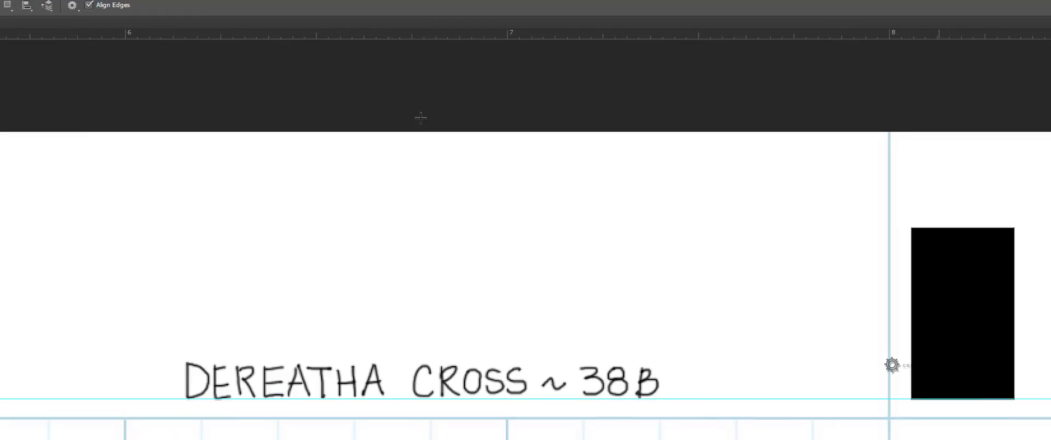
left_click(14, 66)
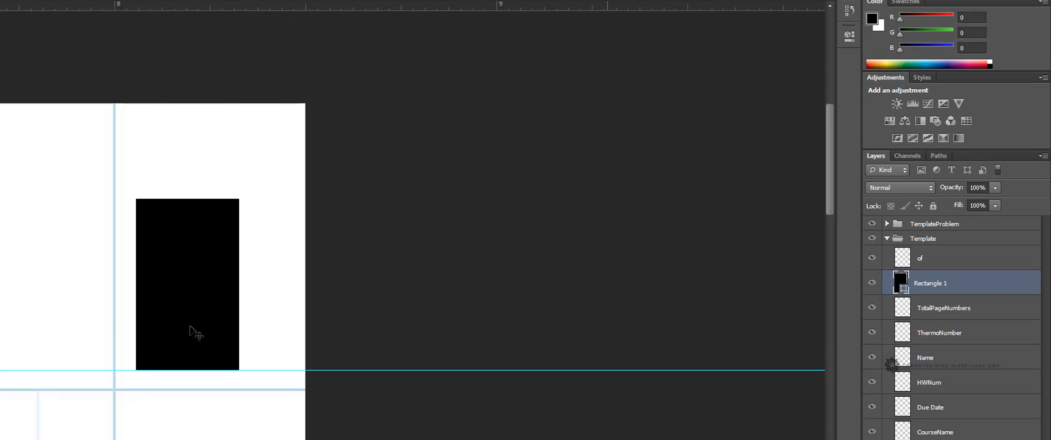
left_click_drag(190, 328, 176, 327)
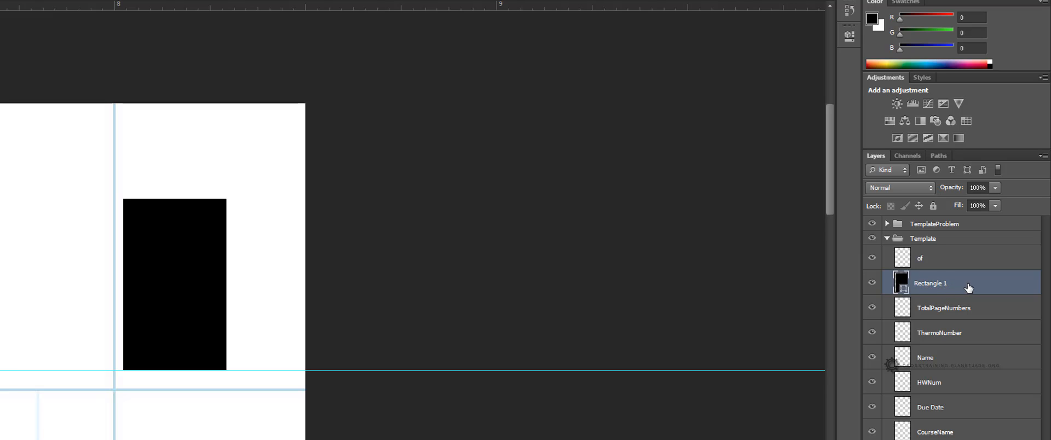
Step: Apply a layer style preset to the rectangle so it becomes an unfilled outline with a 1 px black stroke
double_click(1025, 278)
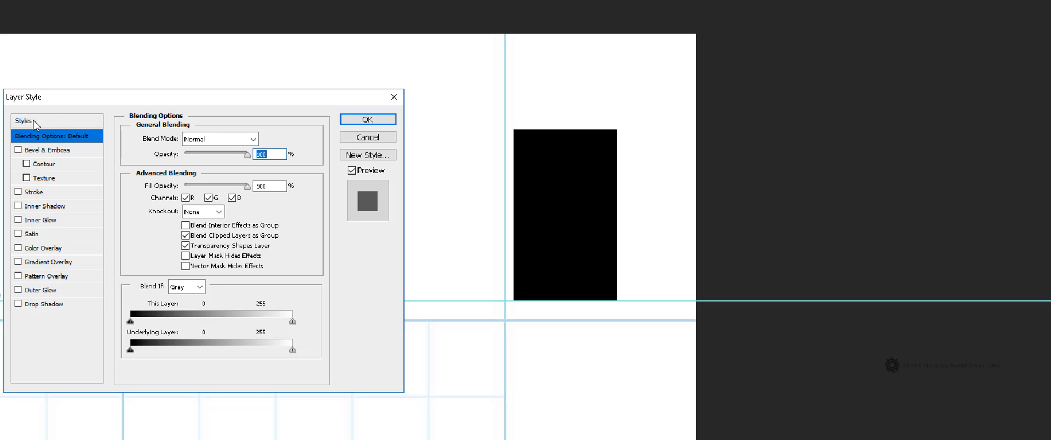
left_click(34, 122)
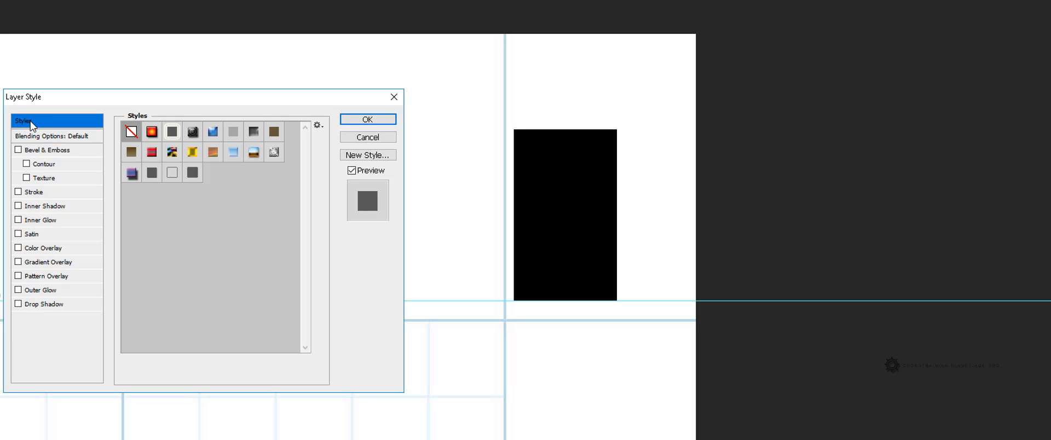
left_click(172, 174)
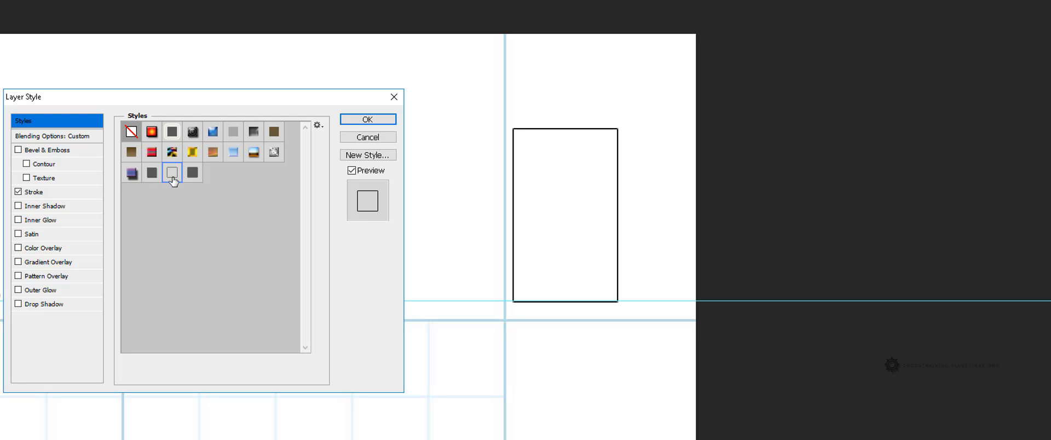
left_click(35, 193)
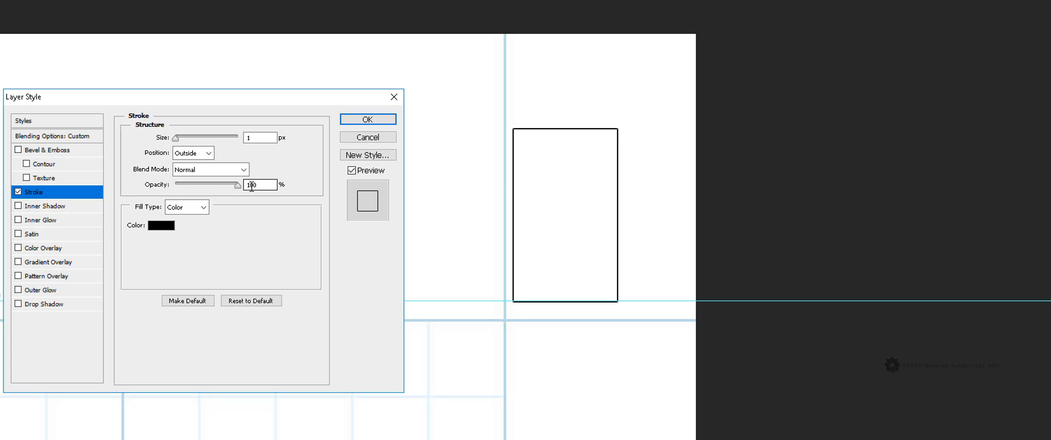
left_click(367, 120)
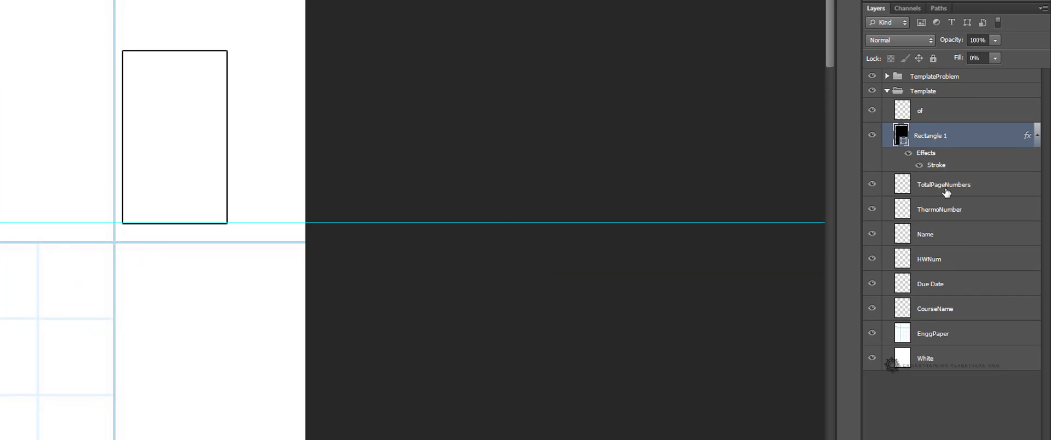
Step: Handwrite 2 inside the box on the TotalPageNumbers layer and OF above it on the of layer
left_click(950, 191)
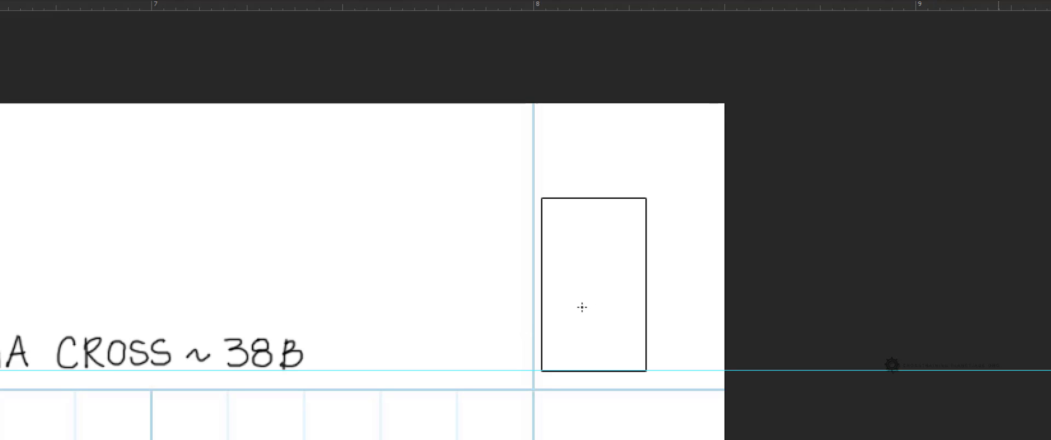
mouse_move(578, 311)
left_mouse_down()
mouse_move(599, 307)
mouse_move(576, 355)
left_mouse_up()
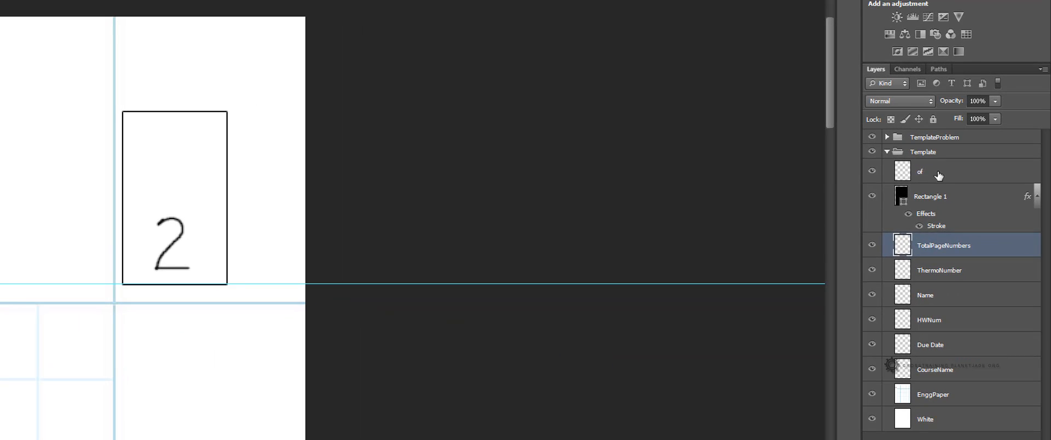
left_click(938, 176)
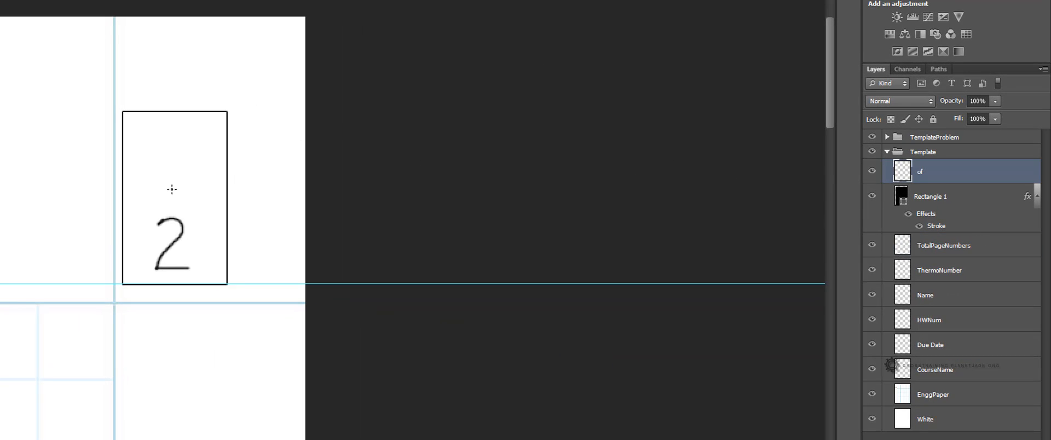
mouse_move(156, 201)
left_mouse_down()
mouse_move(169, 193)
mouse_move(157, 183)
mouse_move(176, 203)
mouse_move(177, 181)
mouse_move(187, 192)
left_mouse_up()
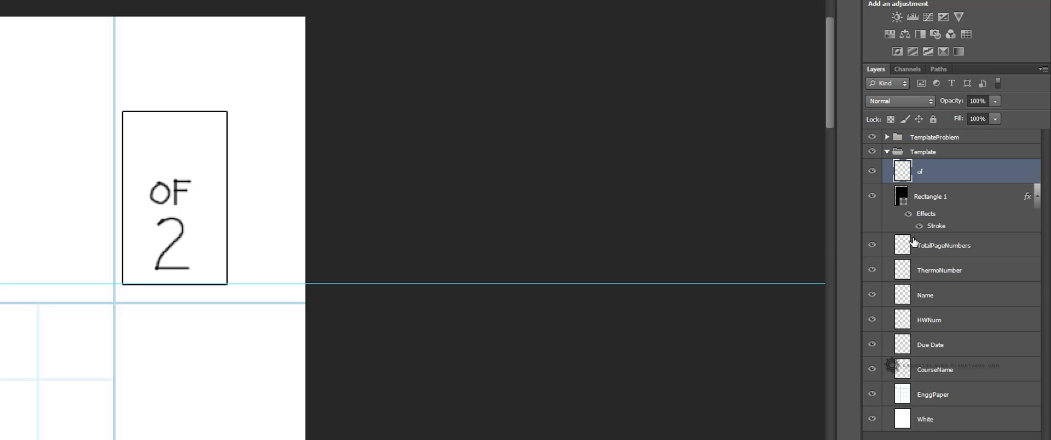
Step: Collapse the Template layer group and fit the whole page on screen
left_click(887, 151)
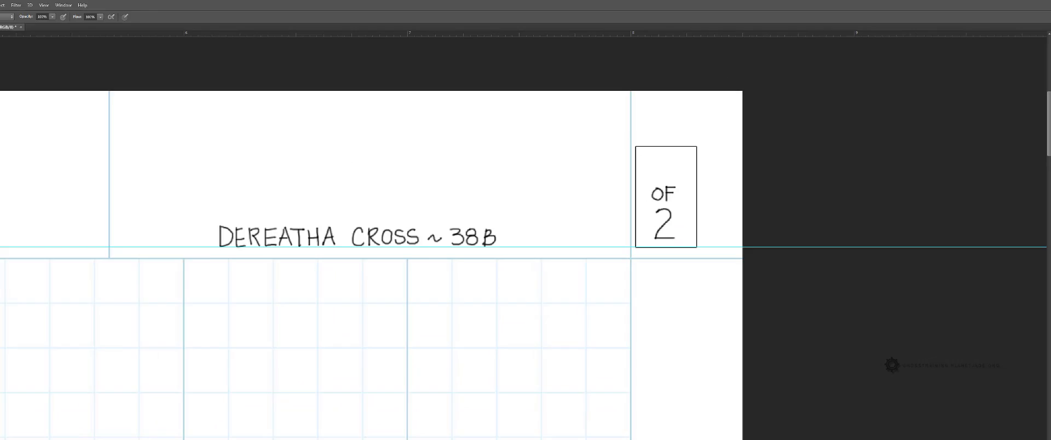
double_click(6, 177)
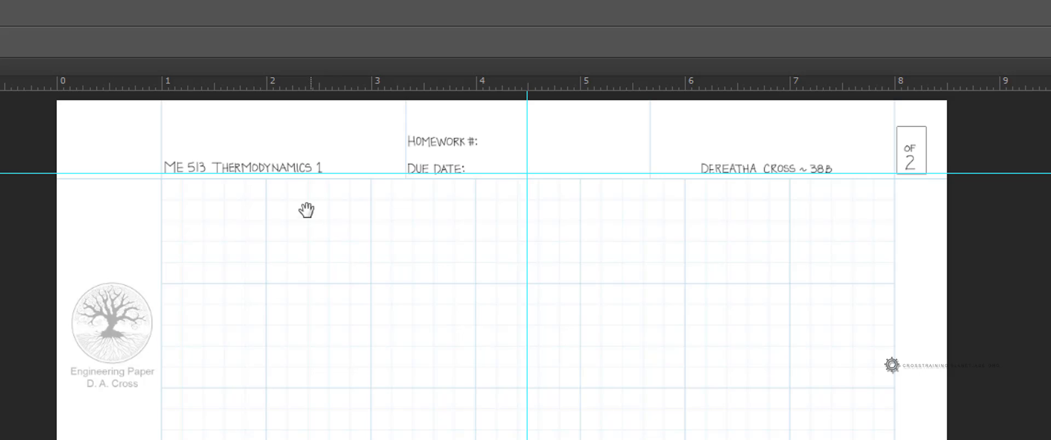